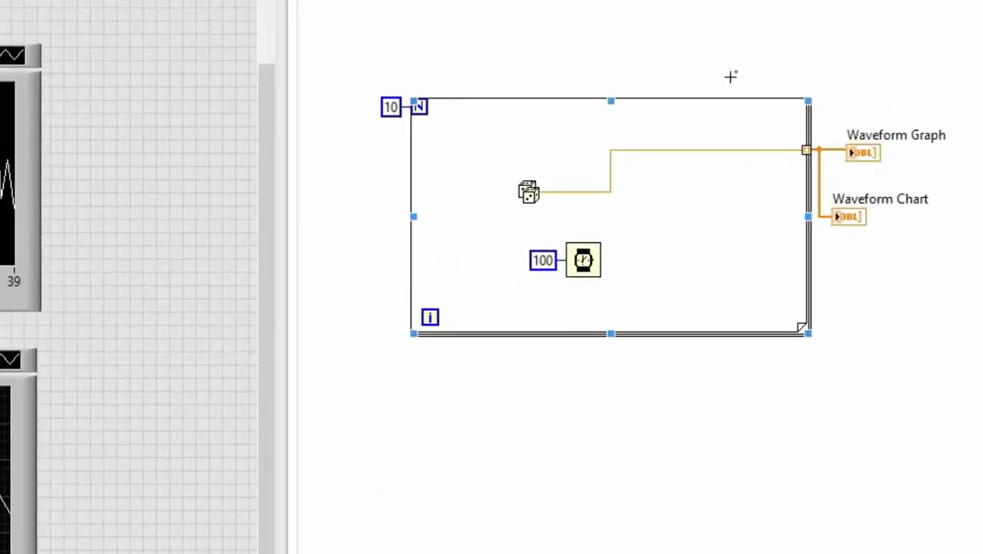
# - Show Context Help (Ctrl+H) for the Waveform Chart beside the front panel
pyautogui.hotkey('ctrl', 'h')
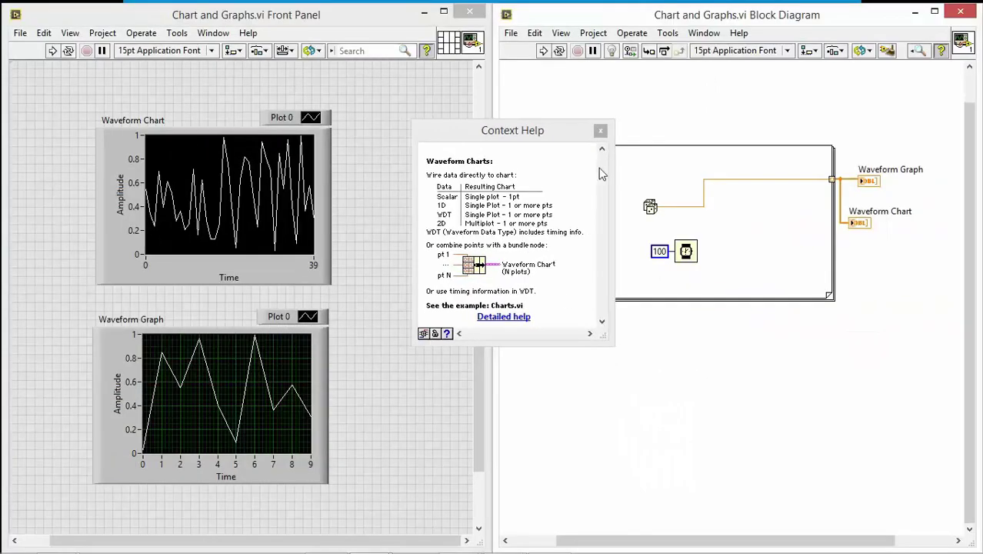
# - Move the Waveform Chart terminal into the loop and rewire it from the random number
pyautogui.click(600, 130)
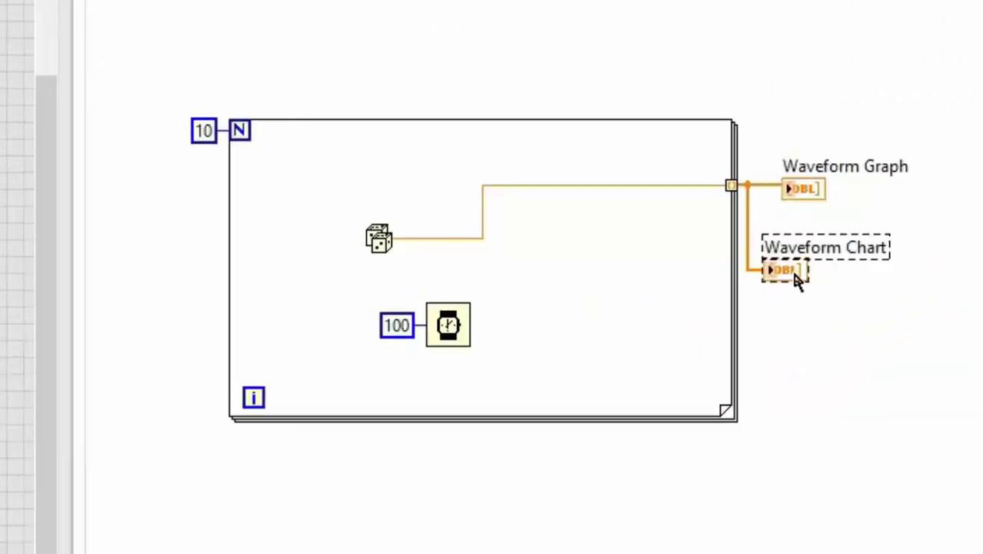
pyautogui.moveTo(834, 239); pyautogui.dragTo(698, 247)
pyautogui.click(567, 418)
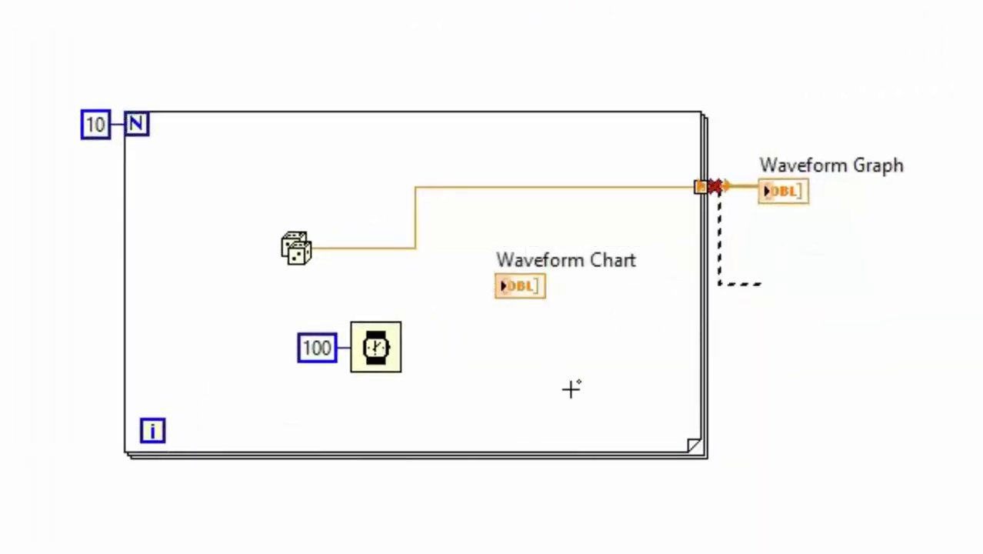
pyautogui.hotkey('ctrl', 'b')
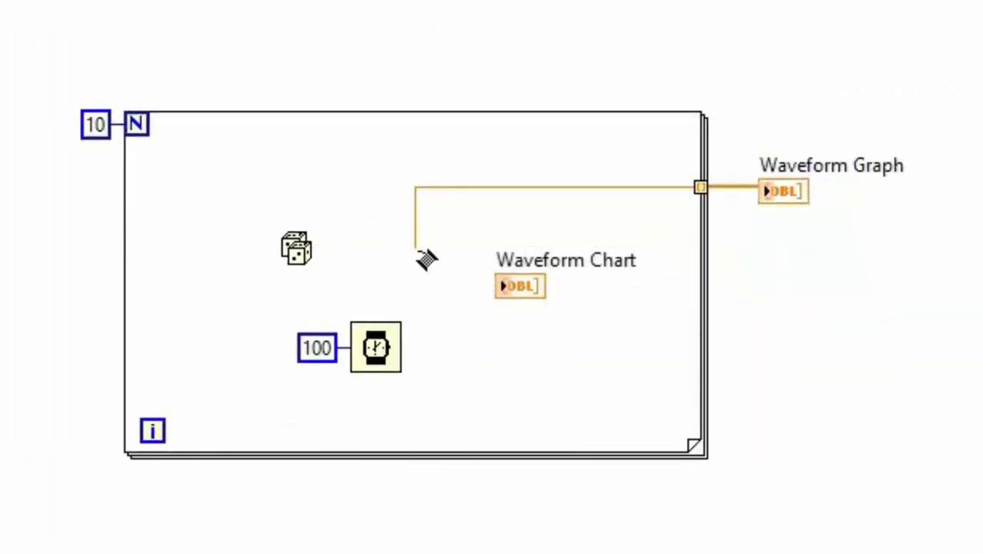
pyautogui.click(416, 249)
pyautogui.click(498, 286)
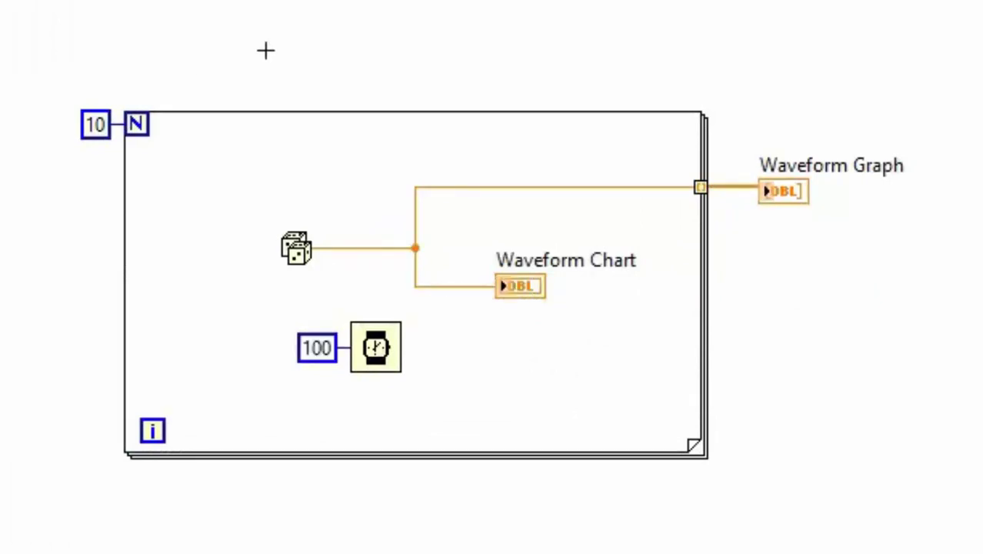
# - Change the wait to 10 ms and the loop count to 100
pyautogui.doubleClick(319, 348)
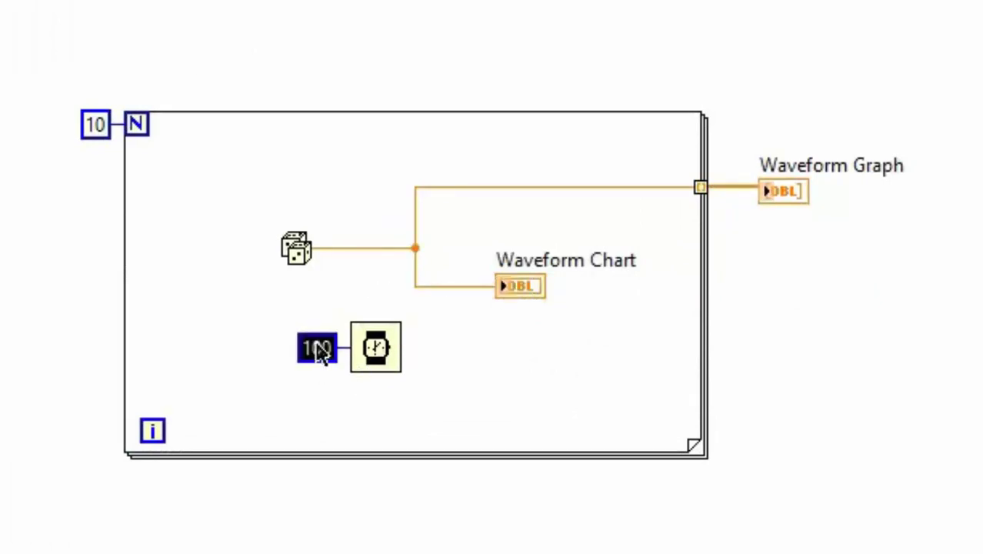
pyautogui.write('10')
pyautogui.click(141, 189)
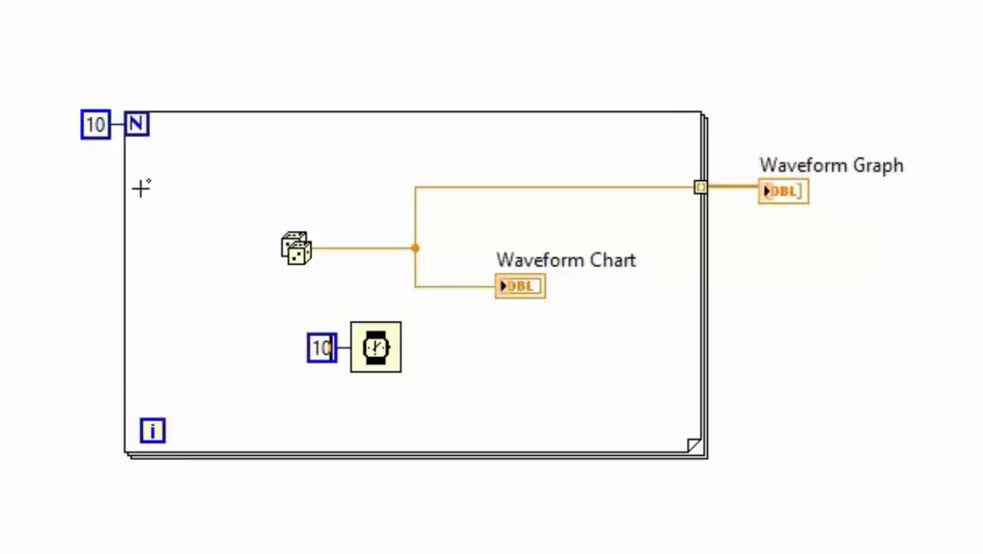
pyautogui.doubleClick(95, 124)
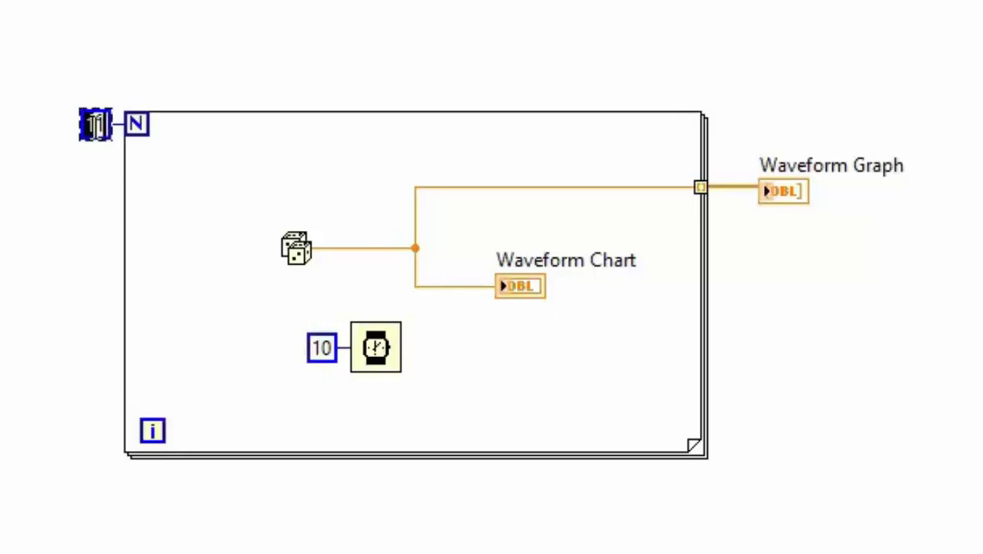
pyautogui.write('0')
pyautogui.click(97, 166)
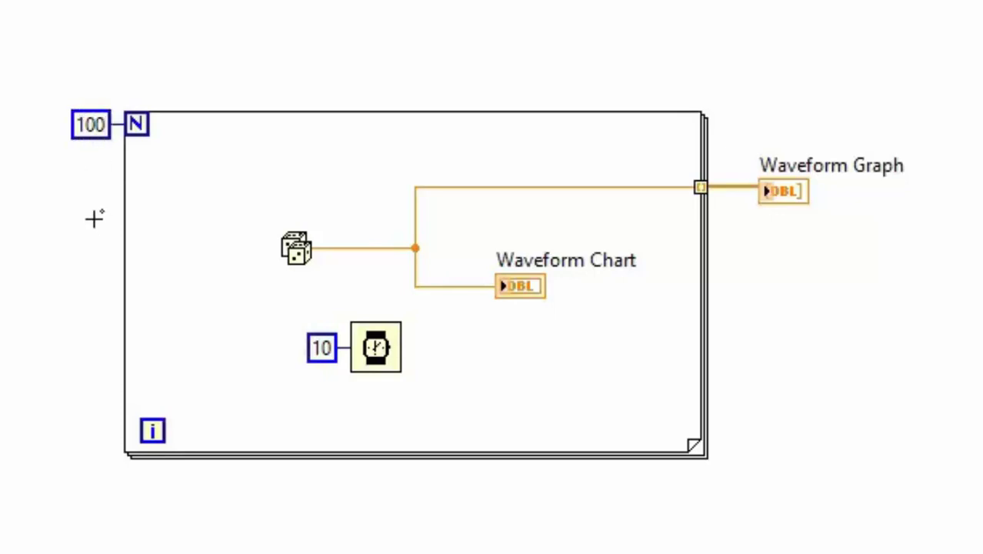
pyautogui.moveTo(283, 306)
pyautogui.mouseDown()
pyautogui.moveTo(392, 388)
pyautogui.moveTo(660, 427)
pyautogui.mouseUp()
pyautogui.click(526, 442)
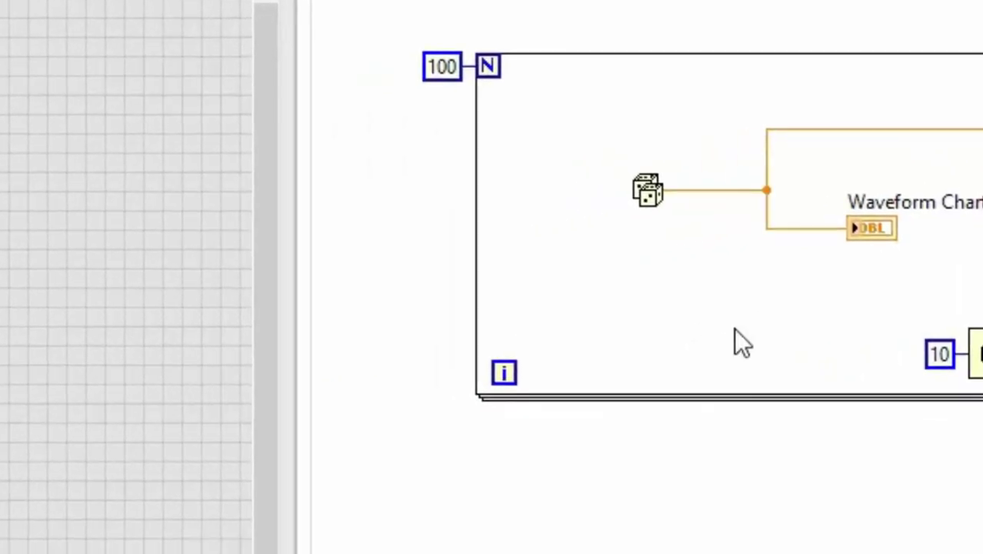
# - Add a Sine function inside the loop using Quick Drop
pyautogui.hotkey('ctrl', 'space')
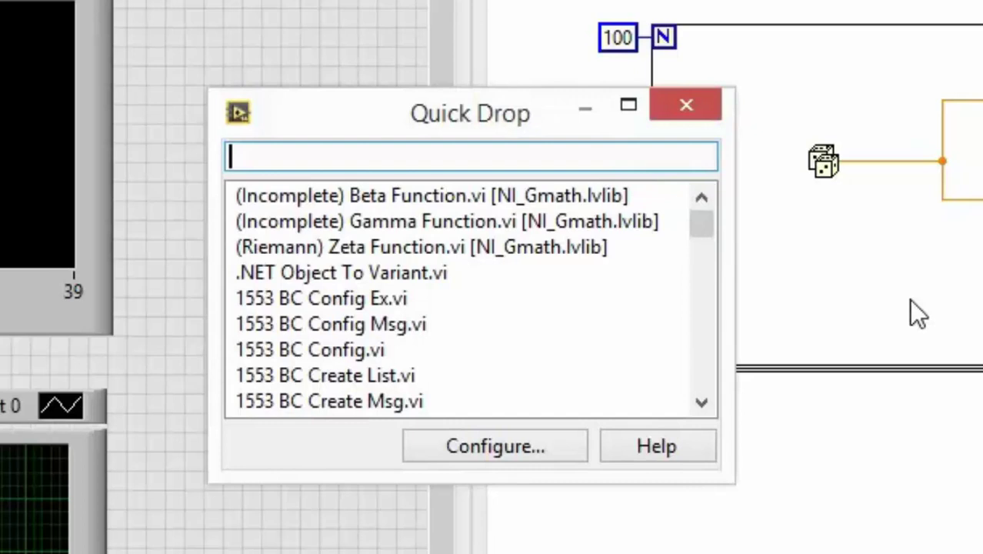
pyautogui.write('sine')
pyautogui.press('Return')
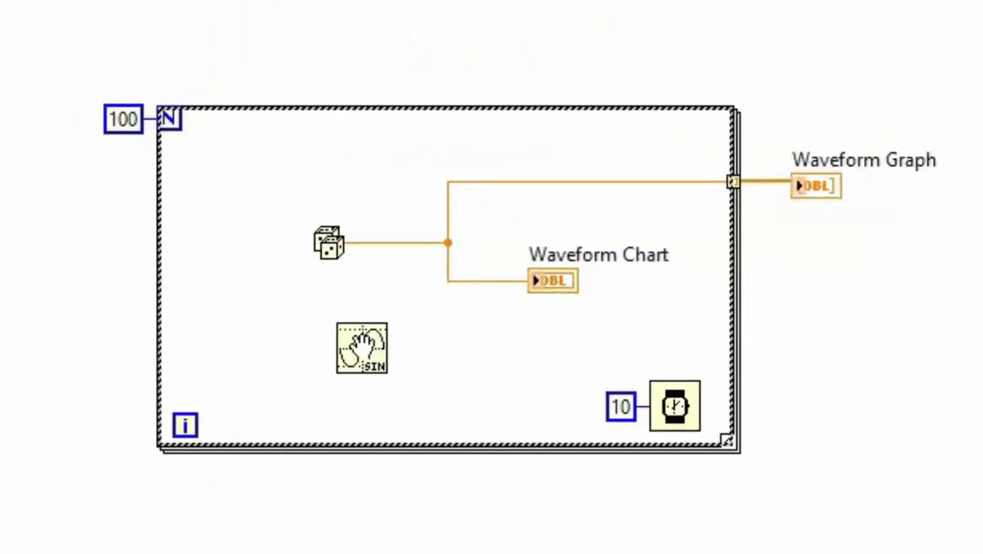
pyautogui.click(361, 348)
# - Place a 2π math constant inside the loop
pyautogui.rightClick(350, 201)
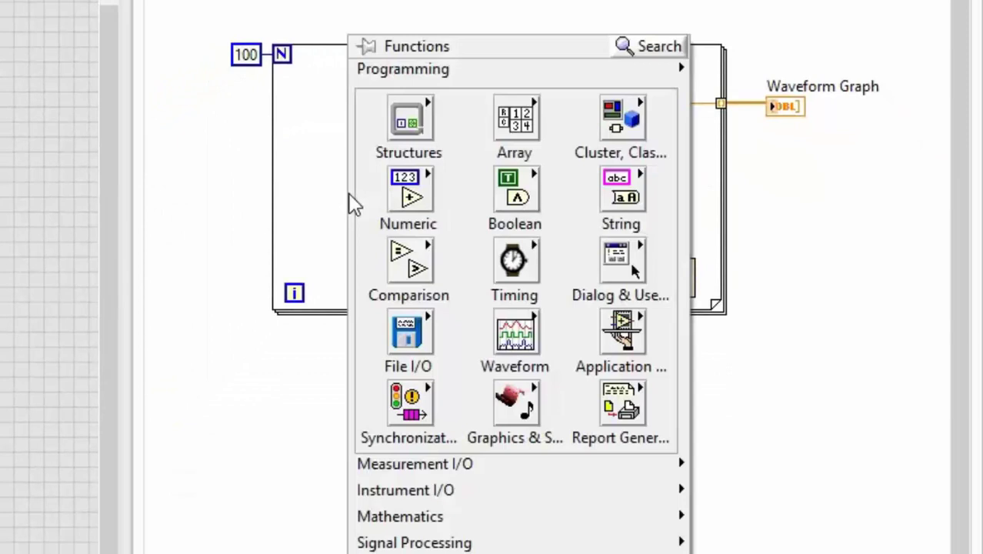
pyautogui.moveTo(767, 35)
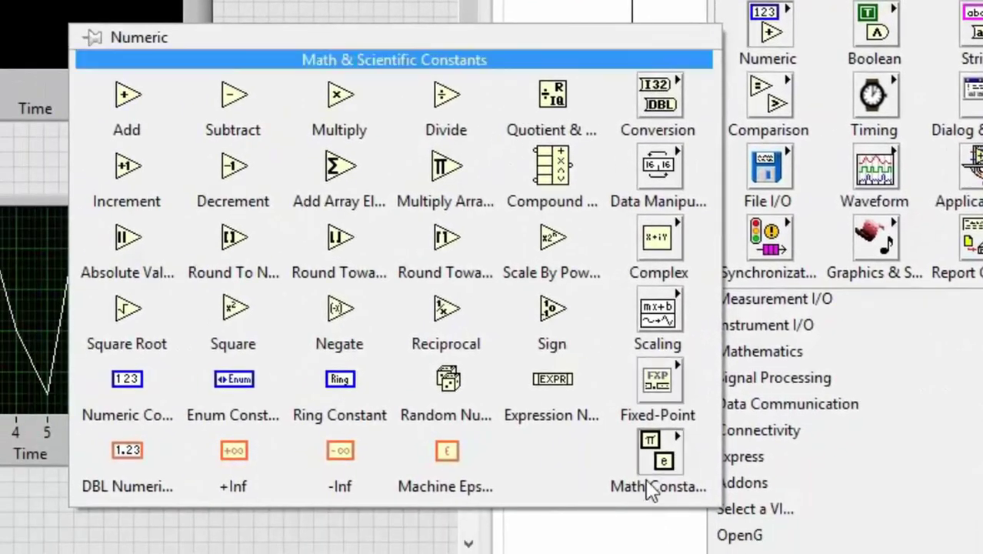
pyautogui.moveTo(658, 453)
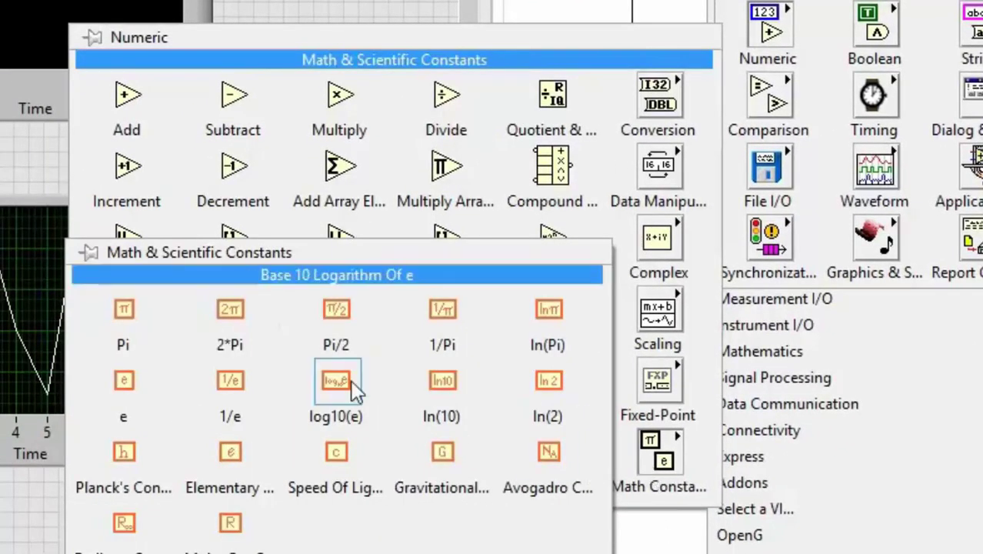
pyautogui.click(230, 308)
pyautogui.click(569, 187)
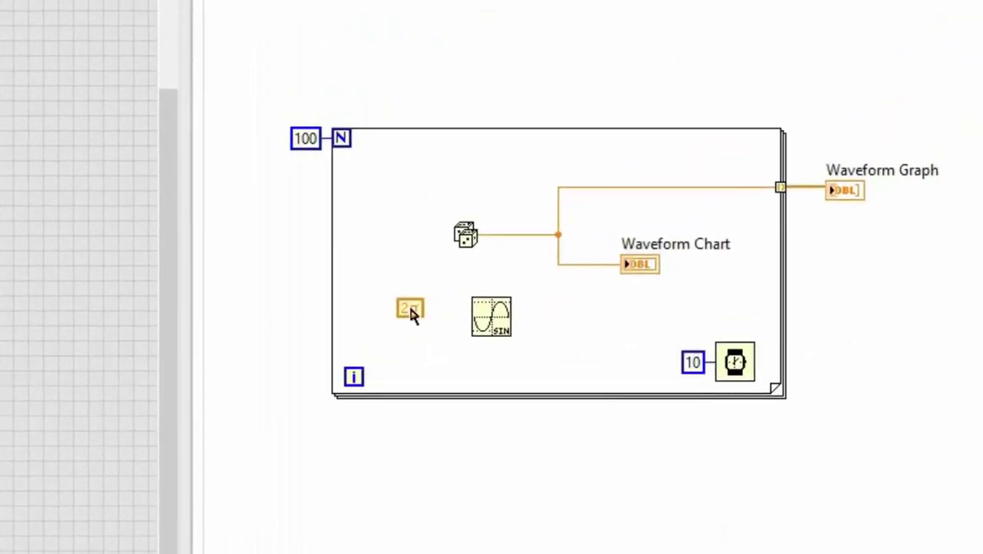
# - Add a Multiply node taking the 2π constant and the iteration index
pyautogui.rightClick(396, 362)
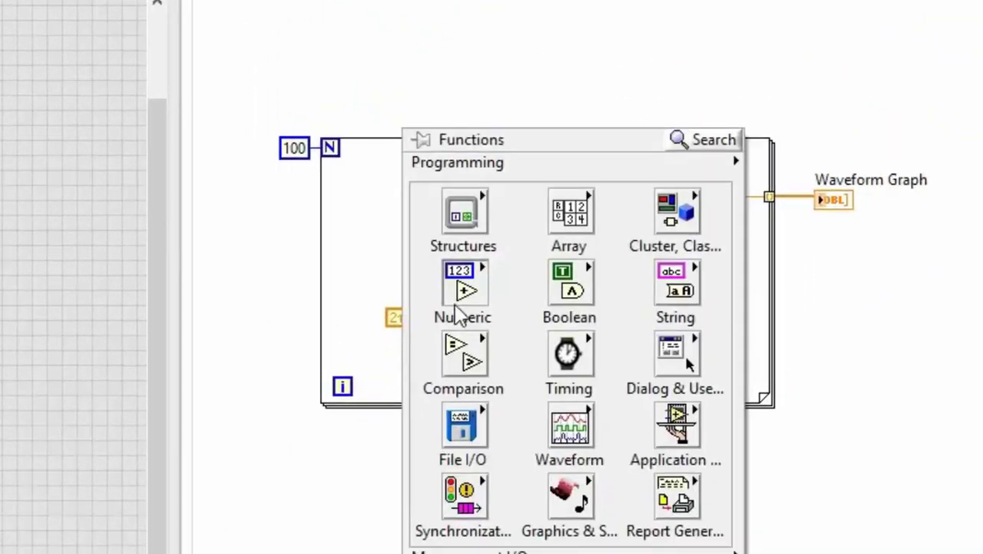
pyautogui.moveTo(462, 291)
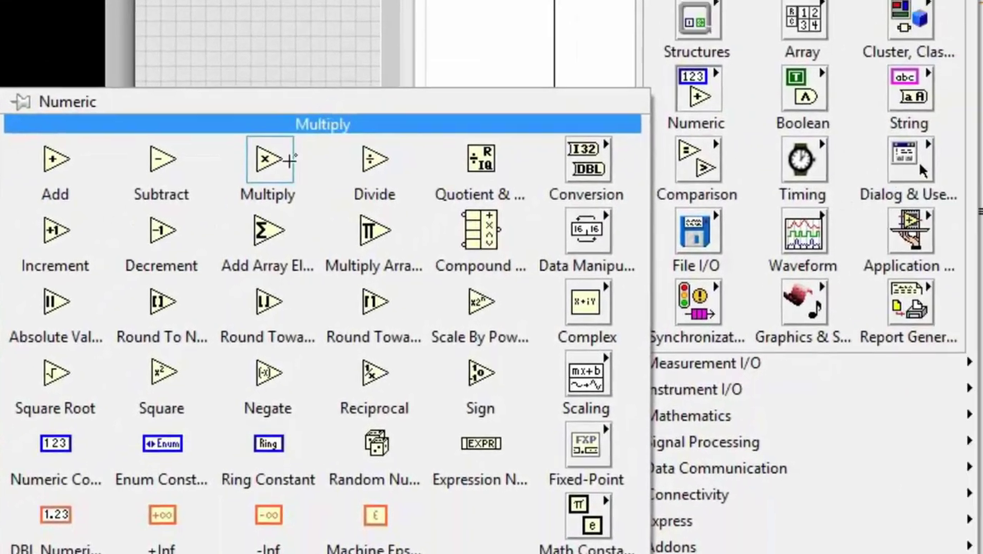
pyautogui.click(288, 159)
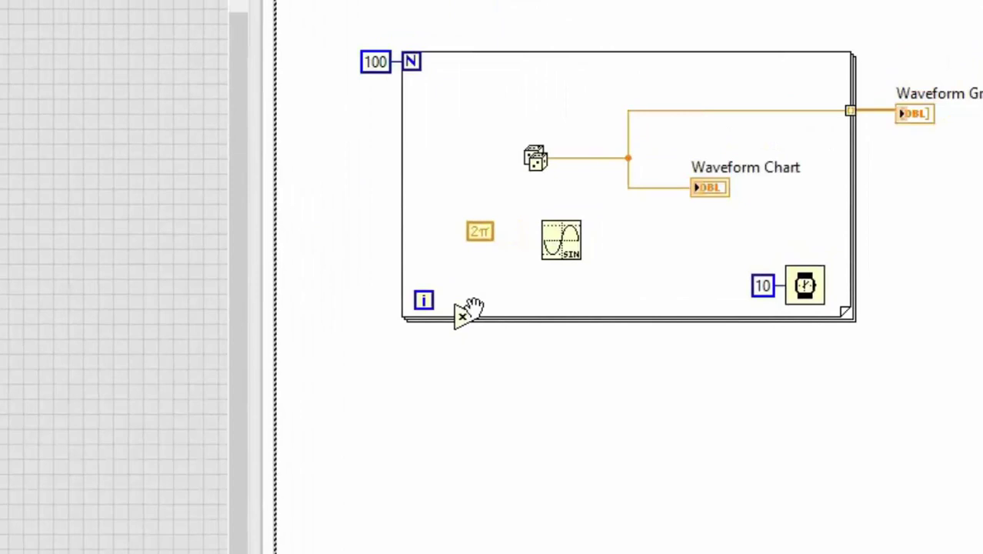
pyautogui.click(415, 321)
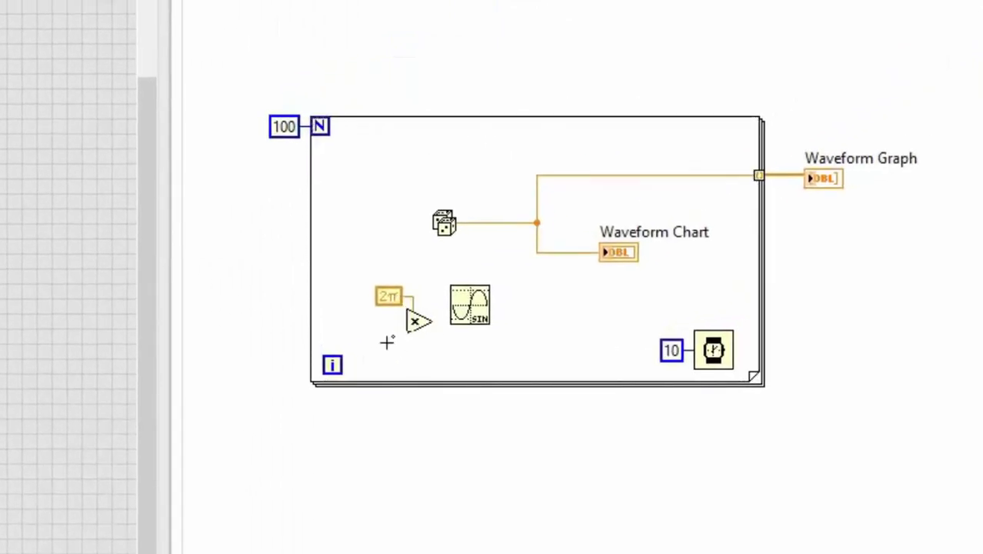
pyautogui.click(338, 366)
pyautogui.click(410, 326)
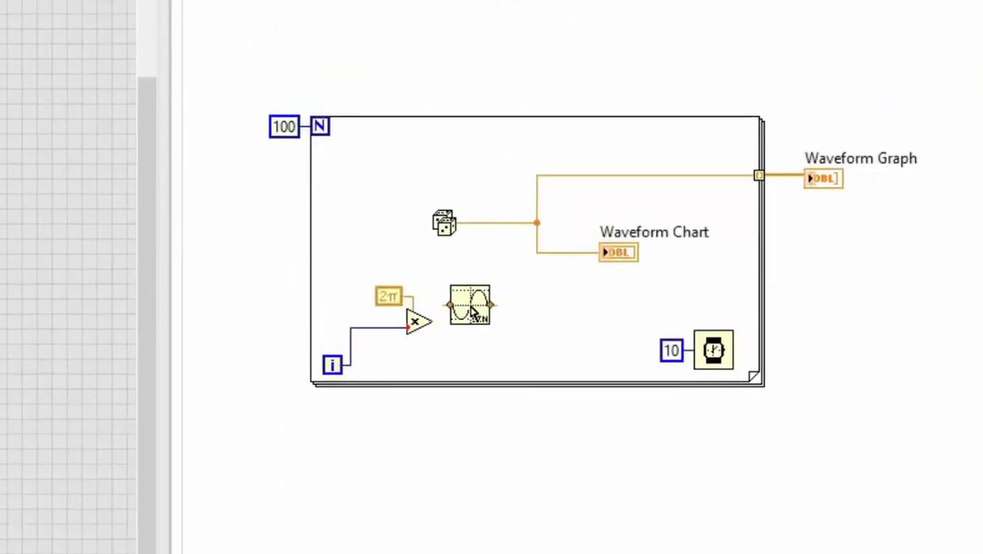
pyautogui.moveTo(469, 308); pyautogui.dragTo(509, 327)
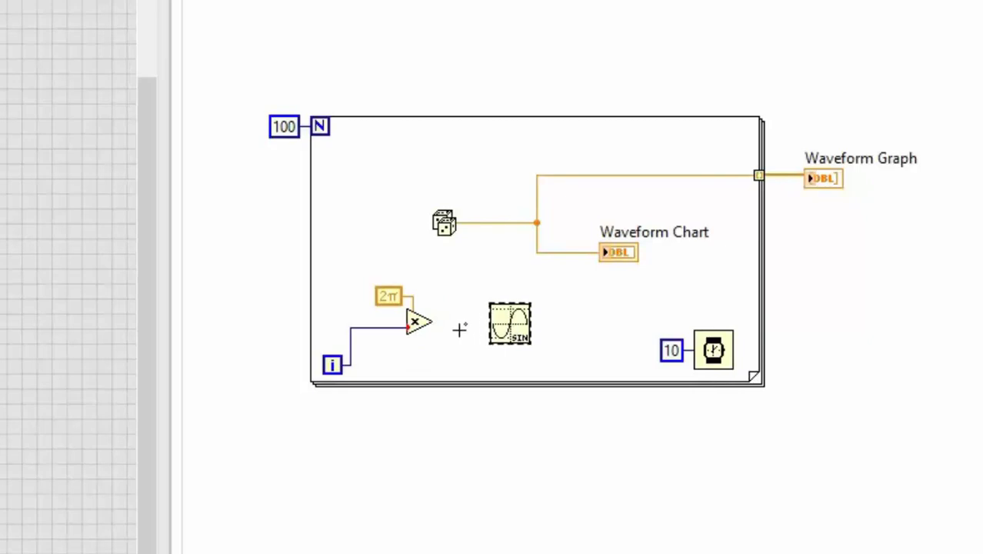
# - Divide the product by the loop count and wire the result into Sine
pyautogui.rightClick(497, 296)
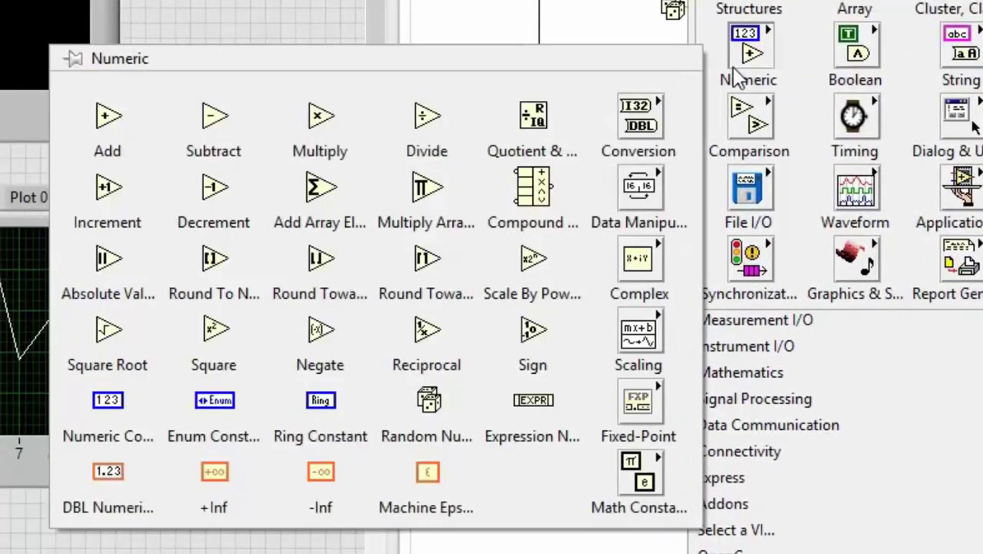
pyautogui.click(517, 112)
pyautogui.click(416, 329)
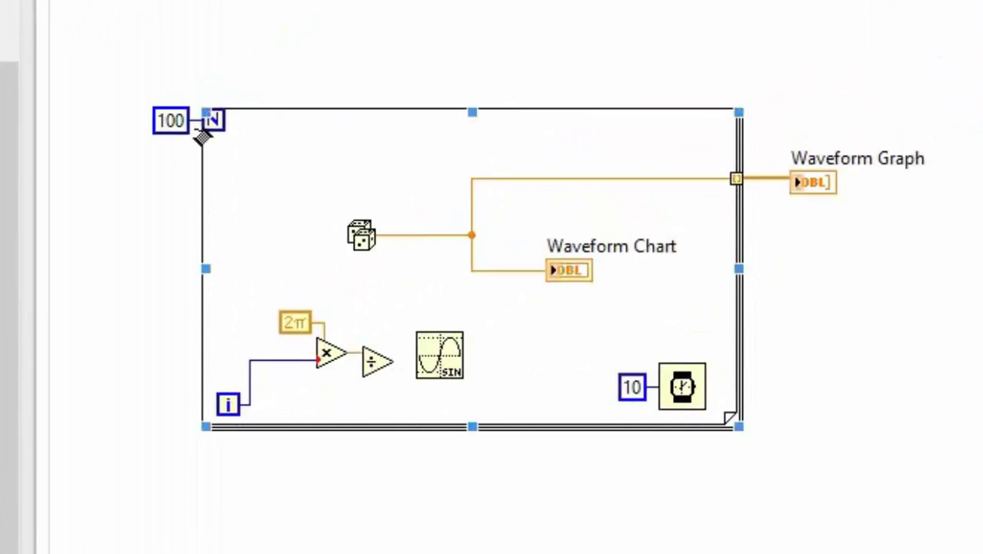
pyautogui.click(197, 127)
pyautogui.click(364, 368)
pyautogui.click(393, 360)
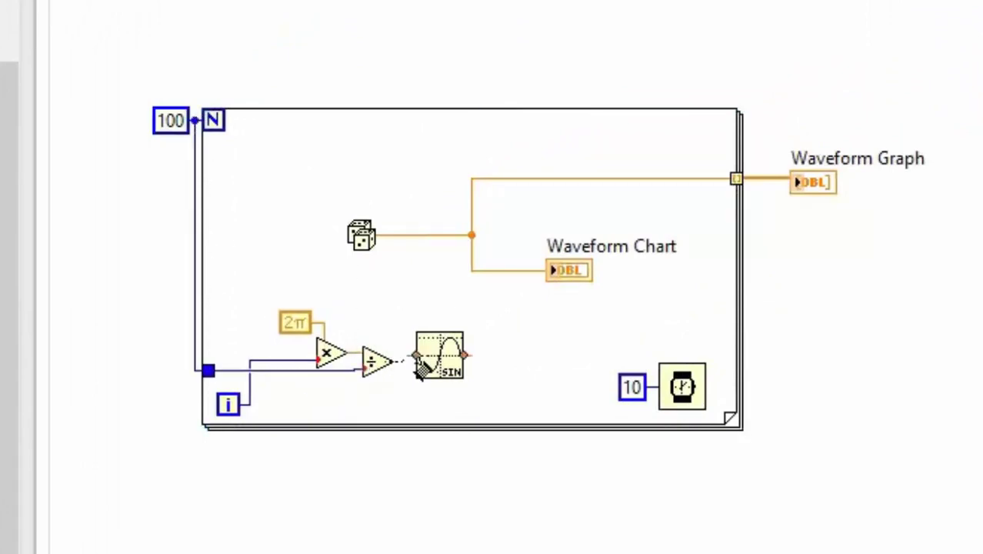
# - Select the loop, then delete the Waveform Chart wire and undo the deletion
pyautogui.click(529, 428)
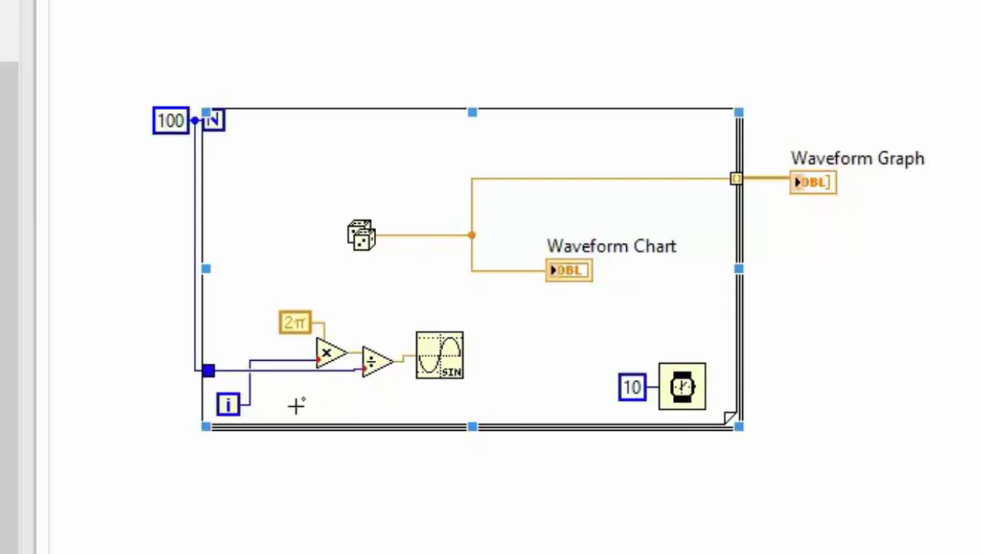
pyautogui.click(508, 269)
pyautogui.press('Delete')
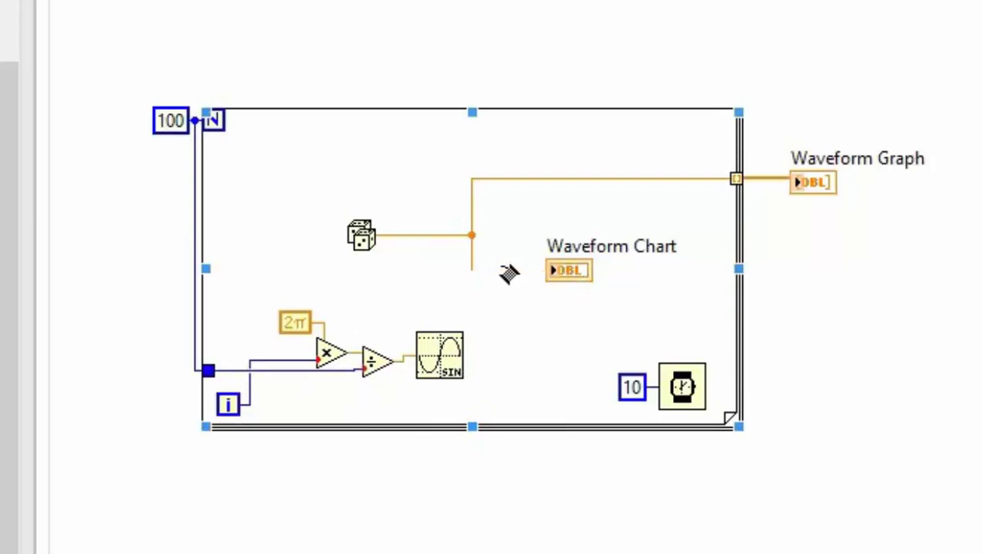
pyautogui.hotkey('ctrl', 'z')
# - Insert a Bundle node on the Waveform Chart wire and shift the chart terminal right
pyautogui.click(506, 273)
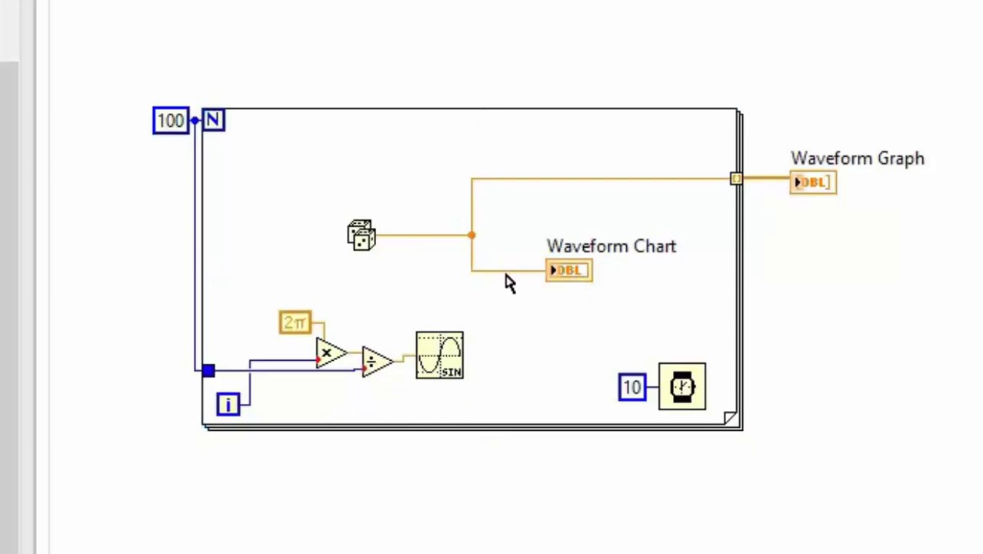
pyautogui.click(506, 272)
pyautogui.hotkey('ctrl', 'space')
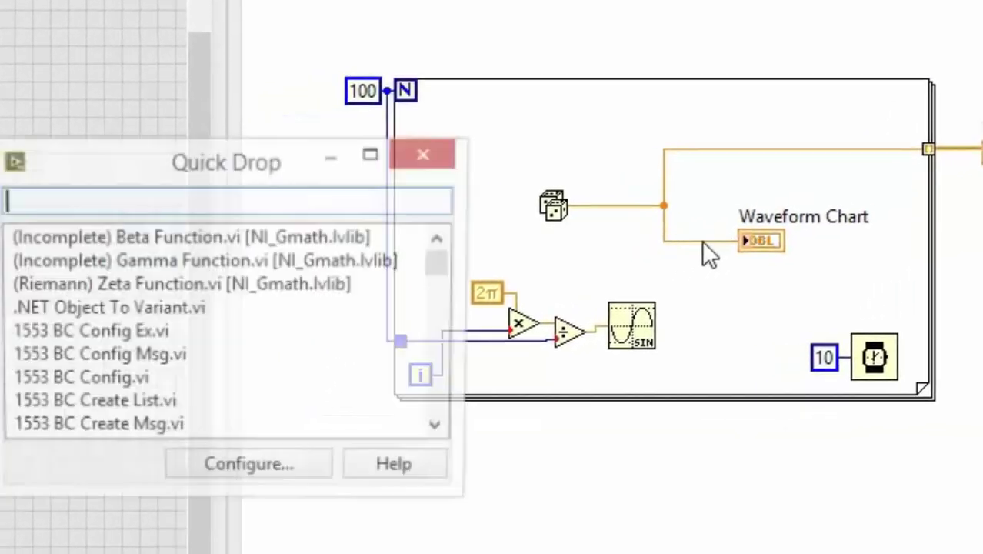
pyautogui.write('bundle')
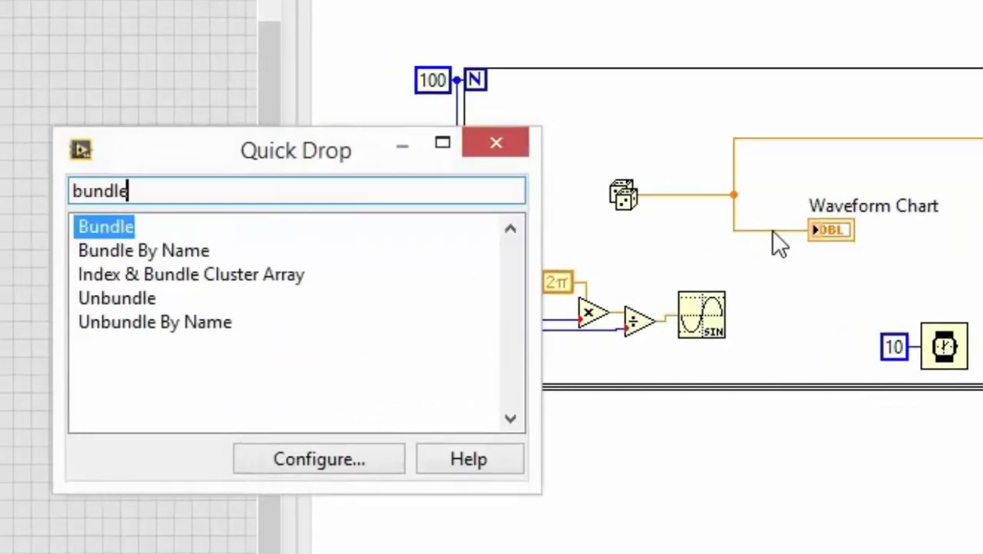
pyautogui.hotkey('ctrl', 'i')
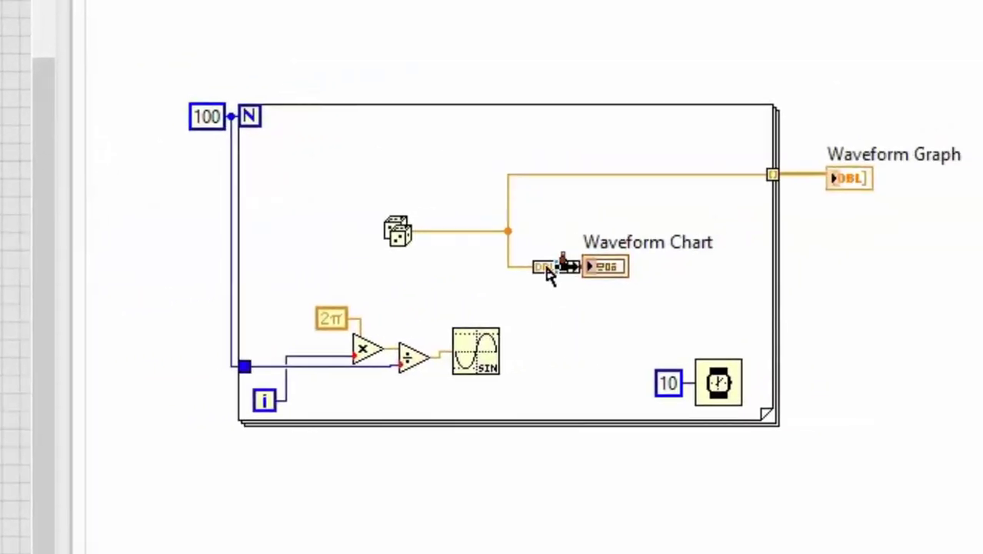
pyautogui.click(560, 277)
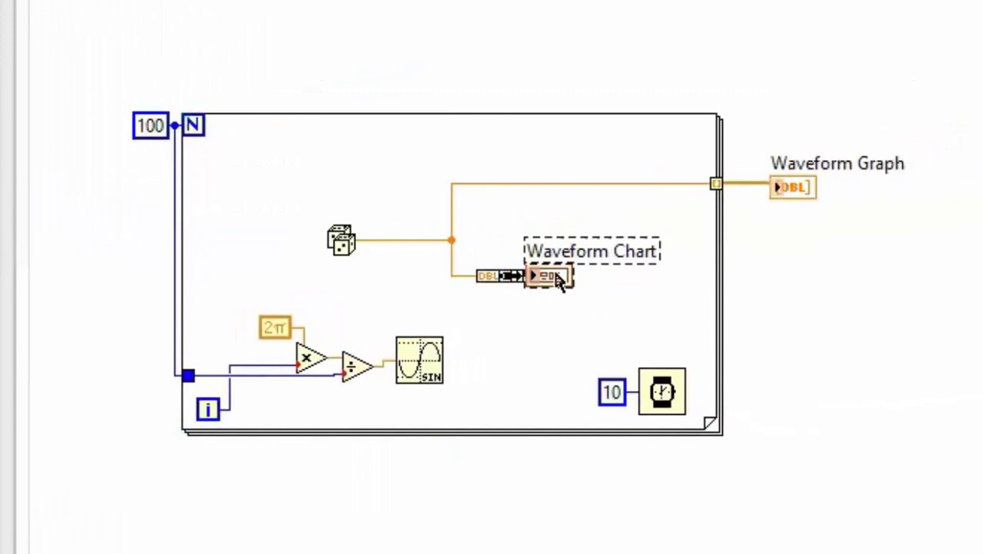
pyautogui.moveTo(575, 281); pyautogui.dragTo(601, 281)
pyautogui.click(542, 316)
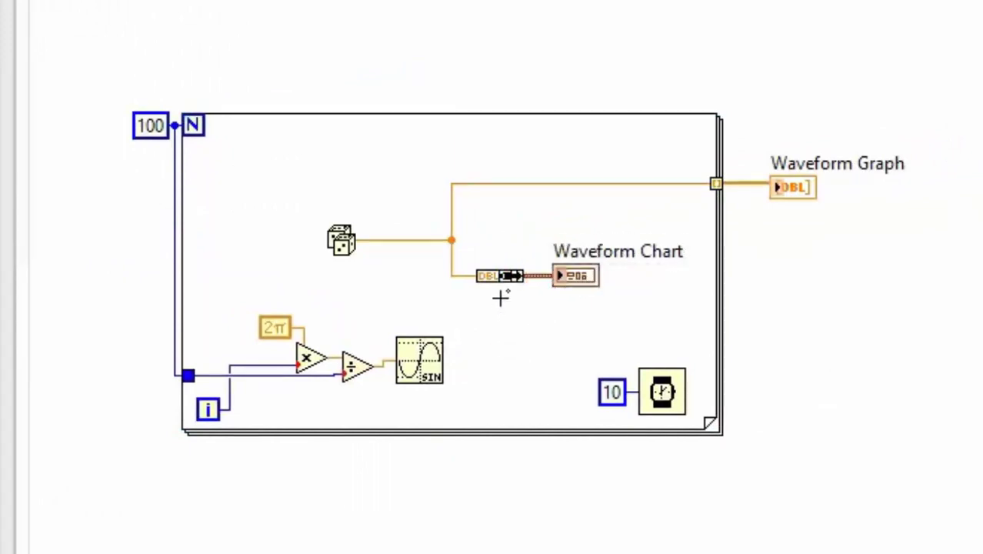
# - Expand the Bundle to two inputs and wire the sine output into it
pyautogui.moveTo(500, 281); pyautogui.dragTo(500, 293)
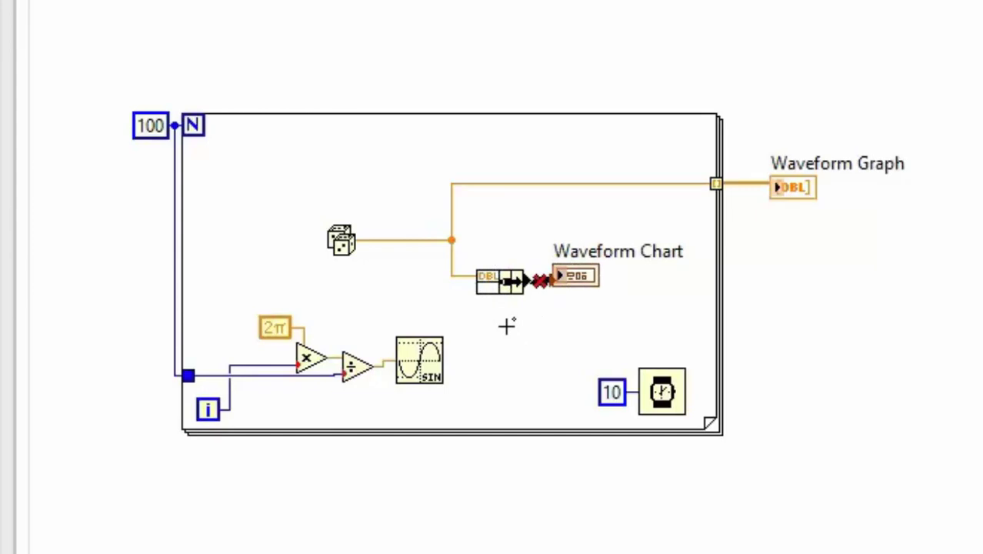
pyautogui.click(444, 360)
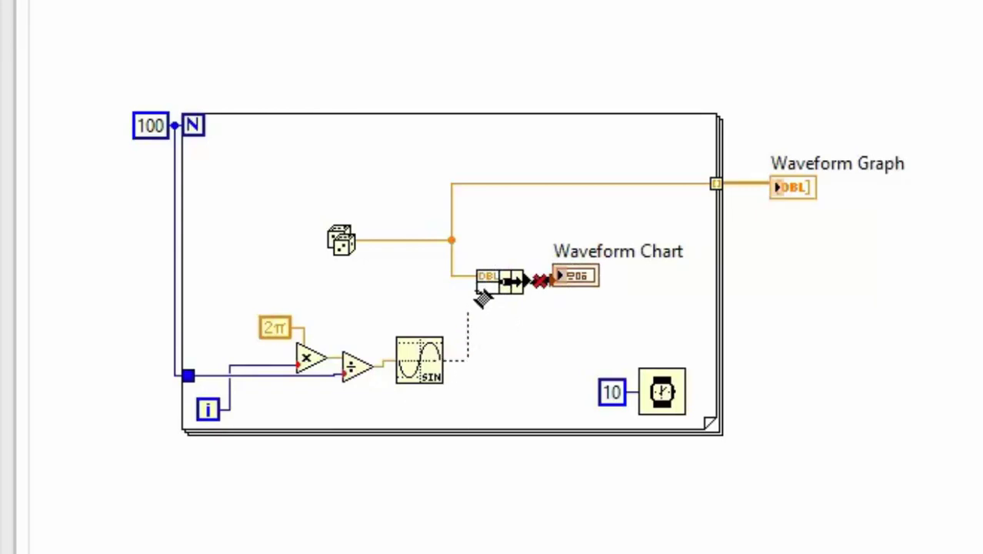
pyautogui.click(480, 290)
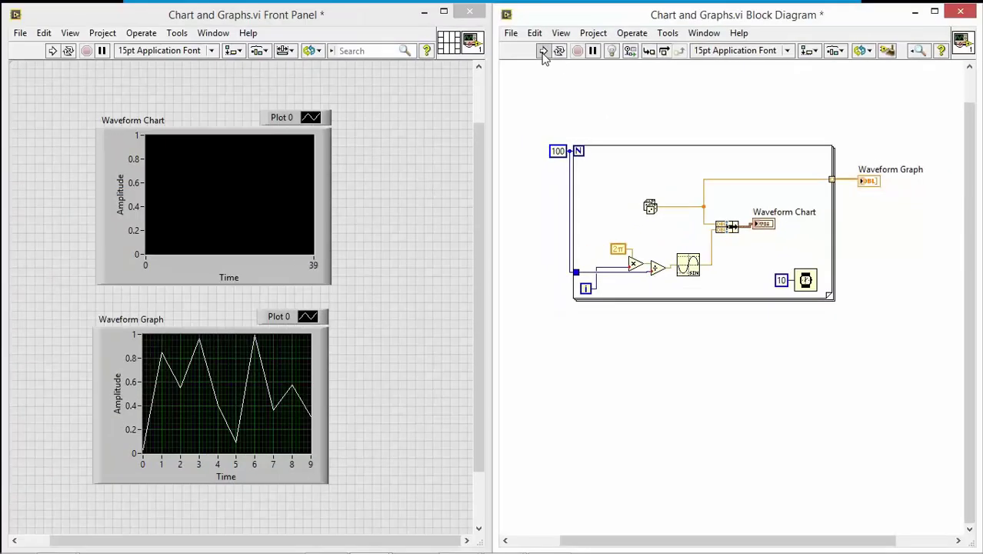
# - Run the VI and change the chart's Time axis minimum from 60 to 0
pyautogui.click(542, 52)
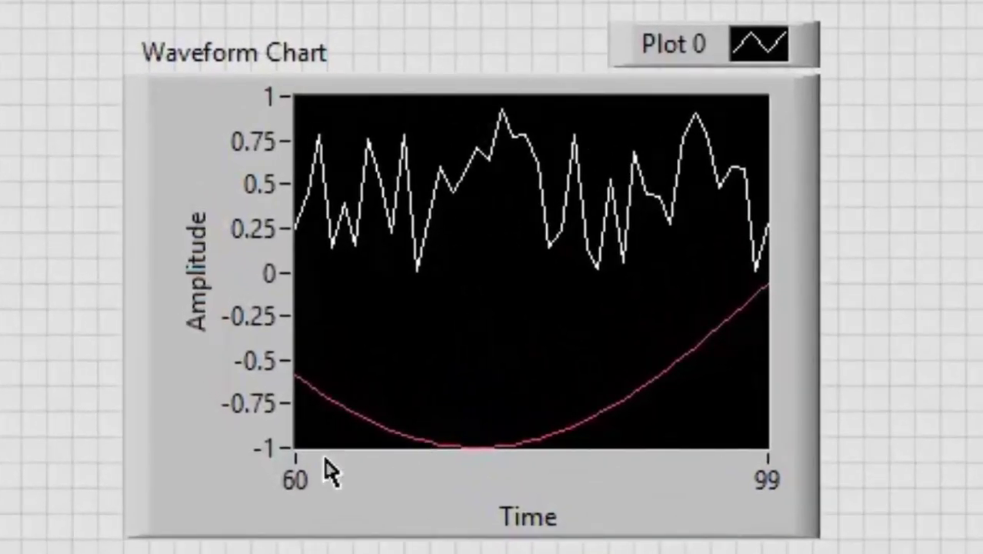
pyautogui.doubleClick(294, 480)
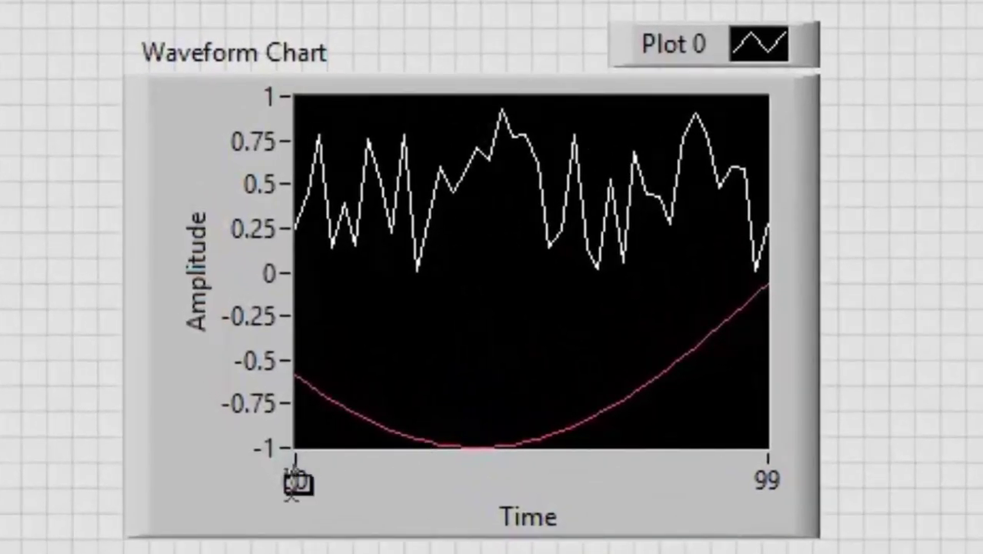
pyautogui.write('0')
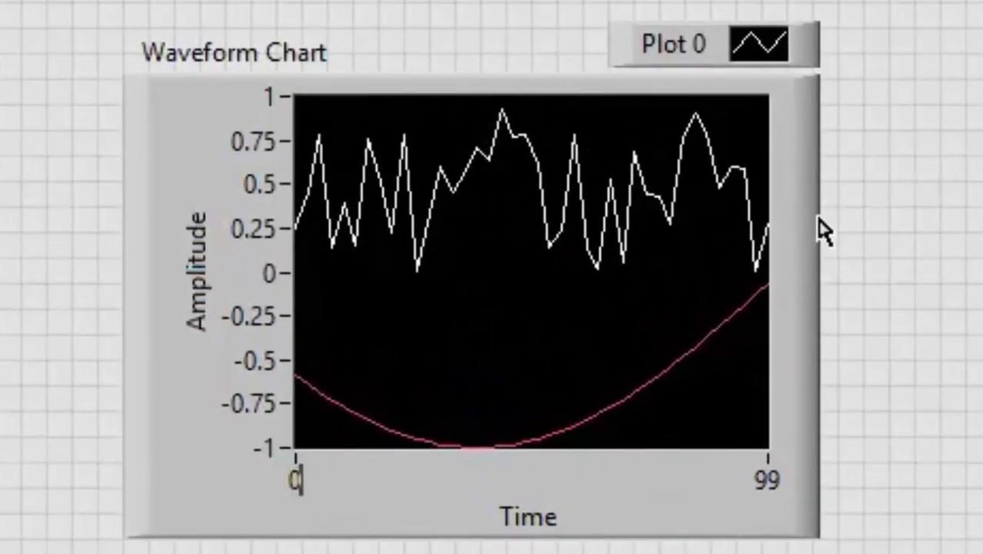
pyautogui.click(826, 228)
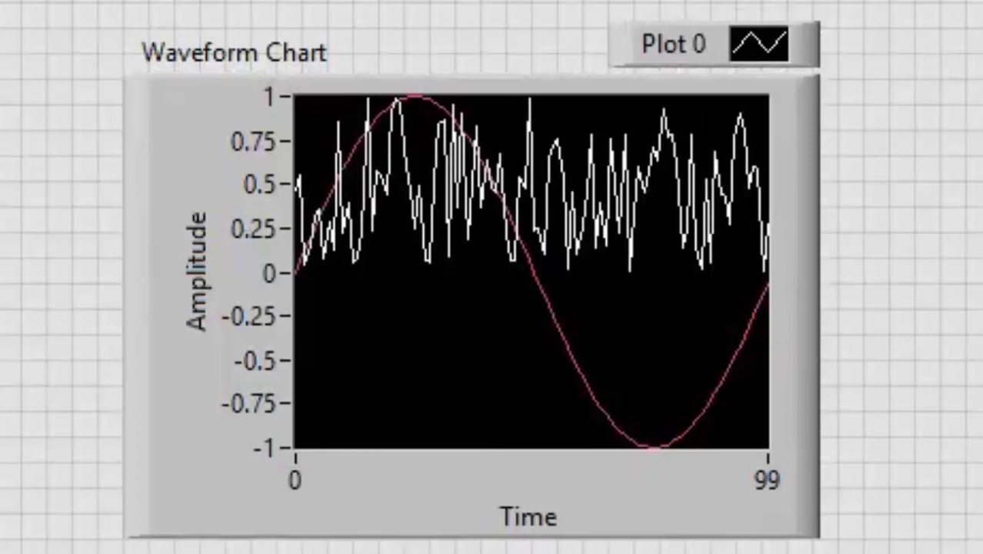
# - Select the Waveform Chart and its plot area, then deselect them
pyautogui.click(467, 350)
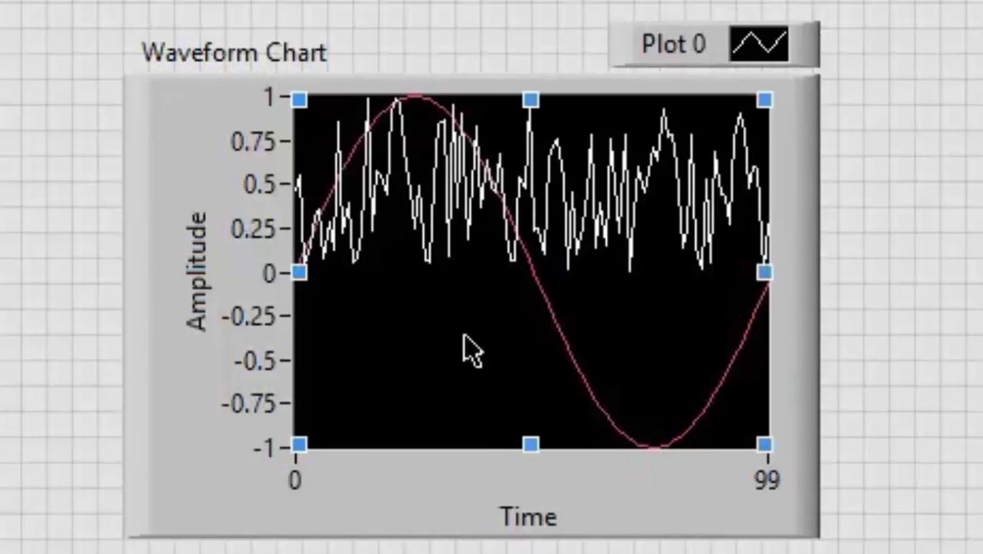
pyautogui.click(820, 327)
pyautogui.press('Escape')
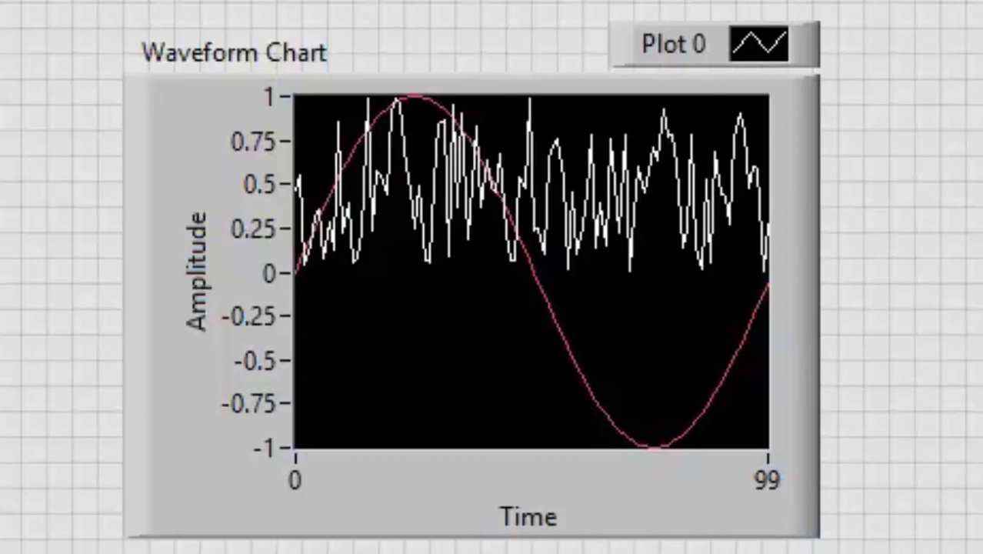
pyautogui.click(572, 212)
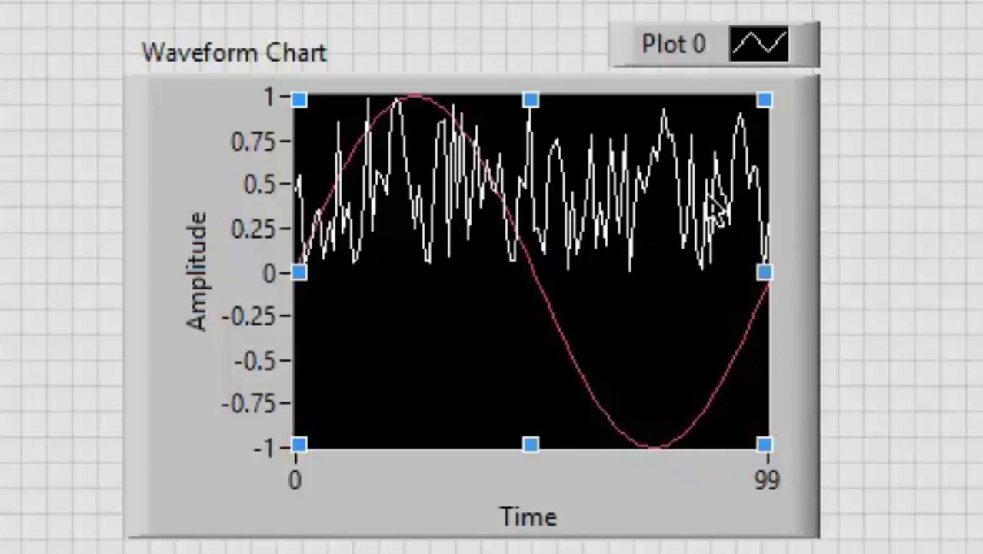
pyautogui.press('Escape')
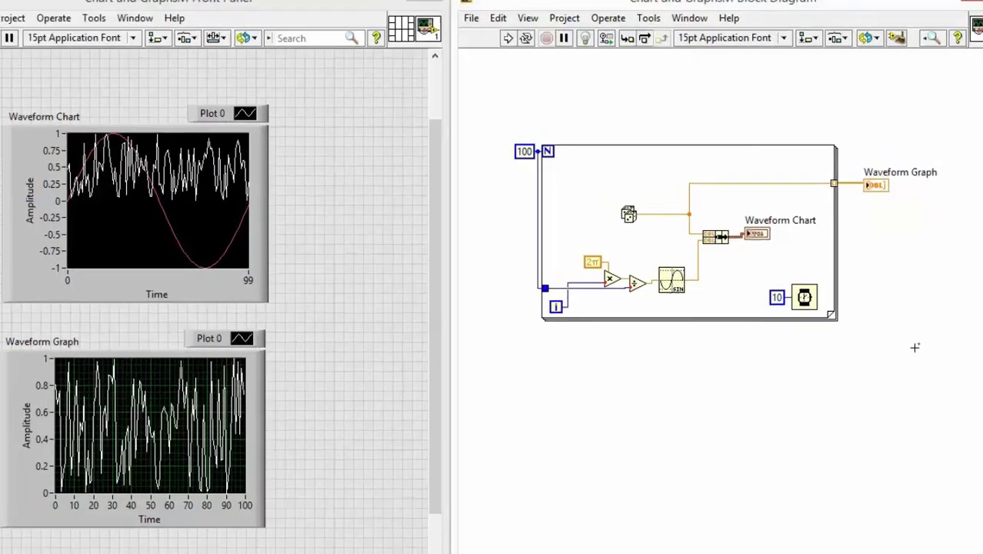
pyautogui.hotkey('ctrl', 'h')
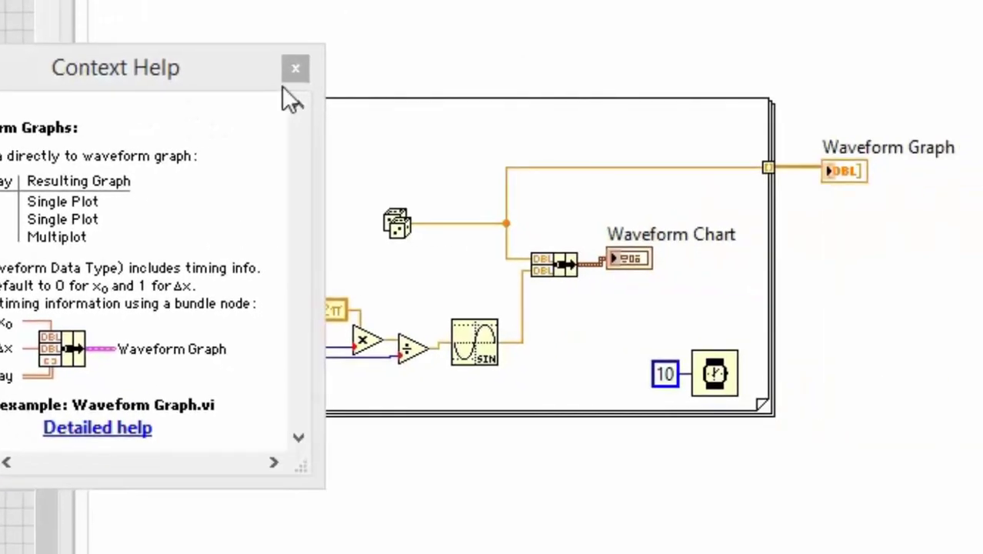
pyautogui.click(292, 68)
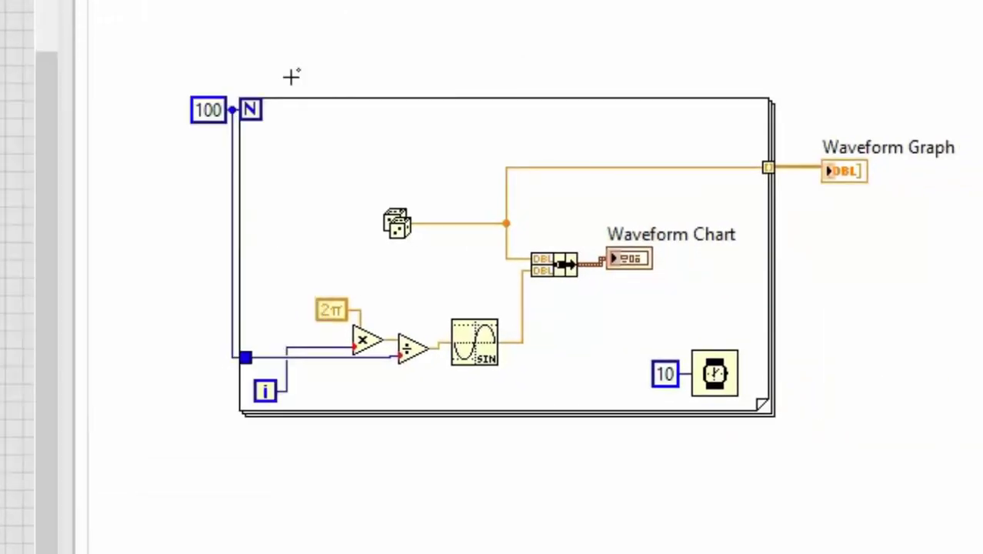
# - Branch the sine wire out to a new tunnel on the loop's right edge
pyautogui.click(512, 412)
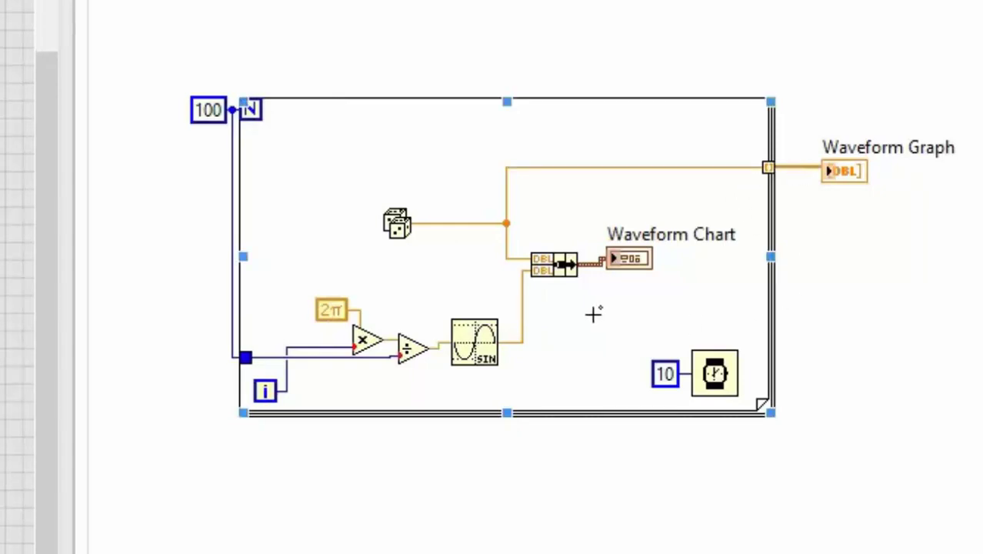
pyautogui.click(526, 306)
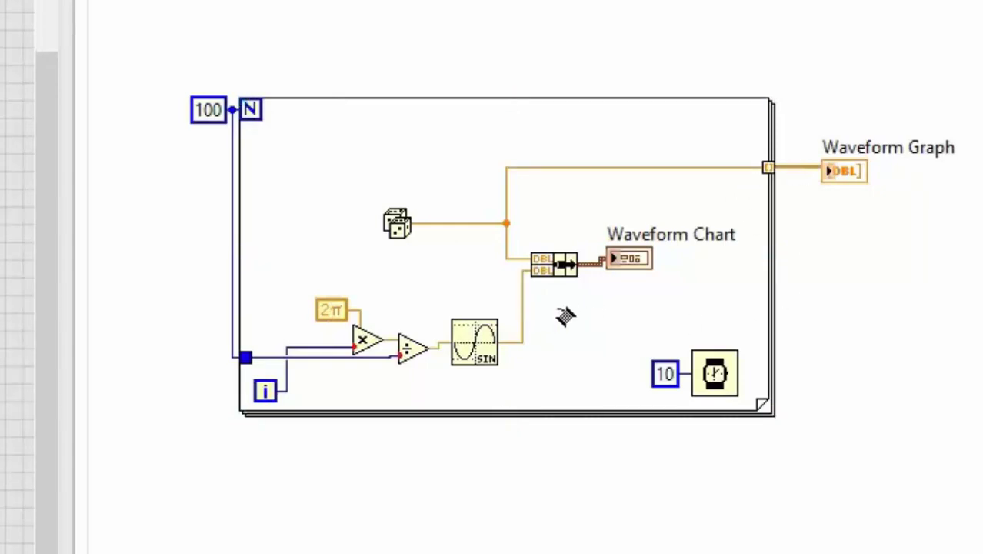
pyautogui.click(769, 305)
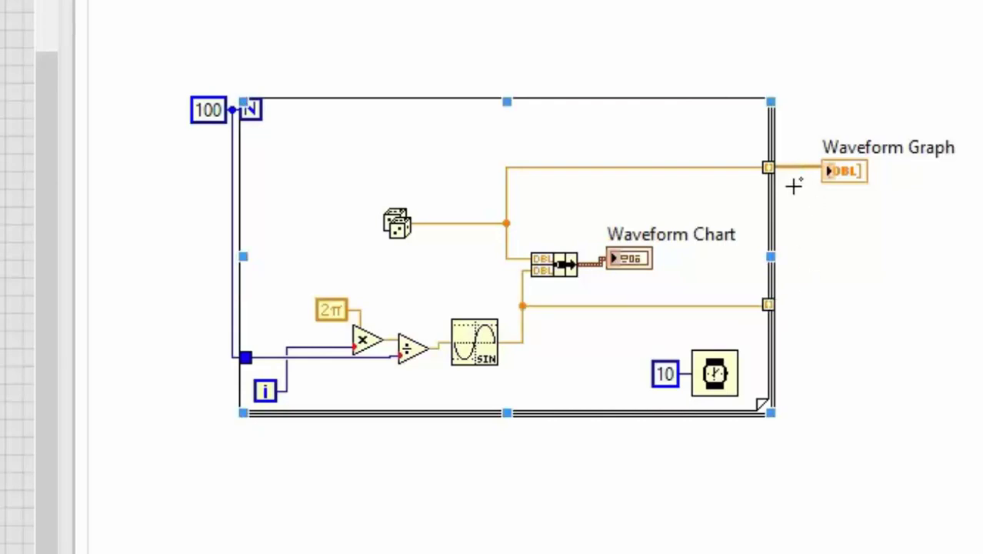
pyautogui.click(832, 251)
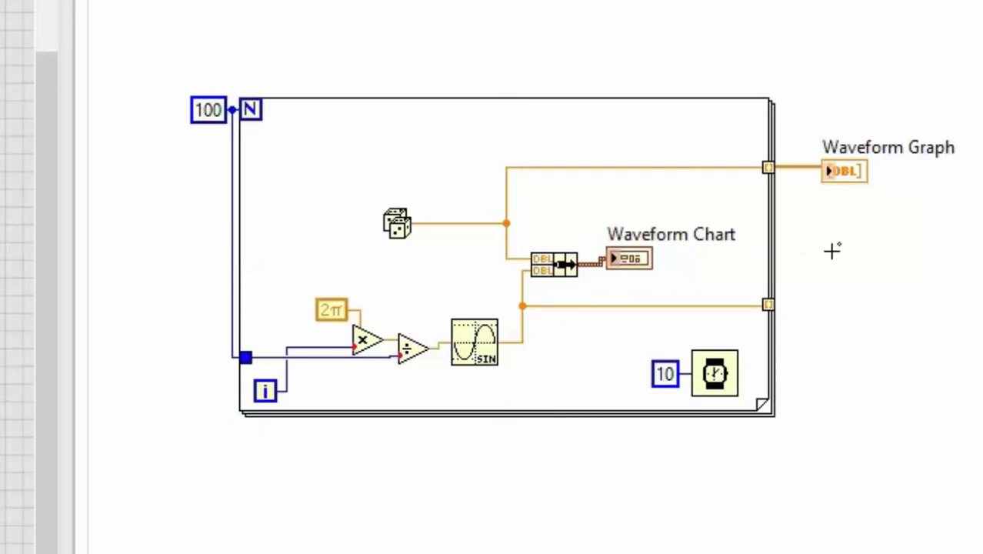
# - Place a two-input Build Array node to the right of the loop
pyautogui.rightClick(832, 250)
pyautogui.moveTo(622, 192)
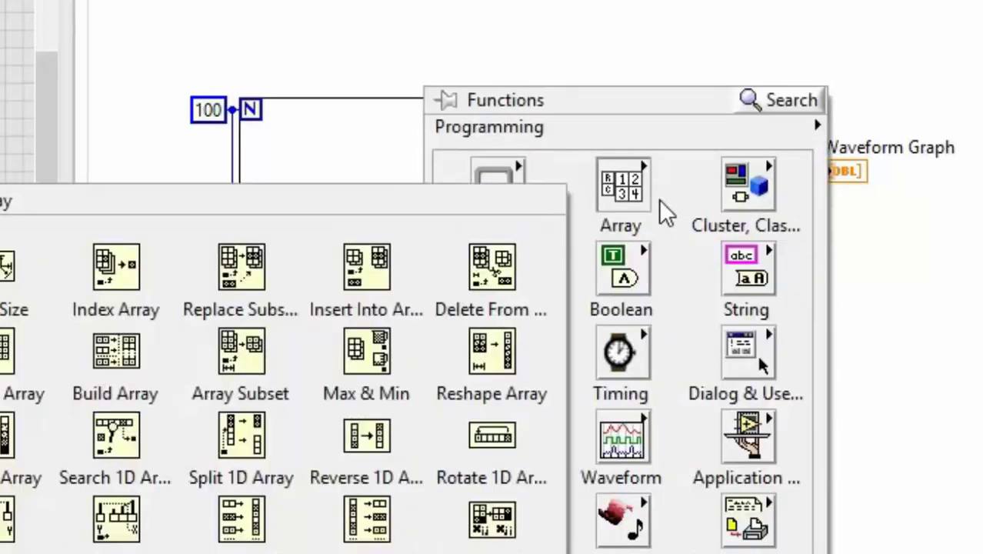
pyautogui.click(116, 352)
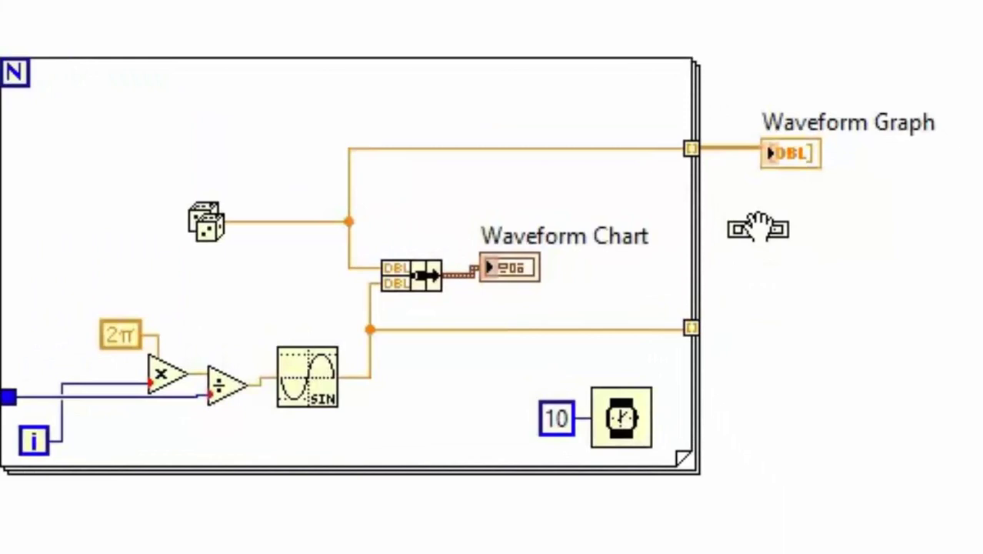
pyautogui.click(676, 228)
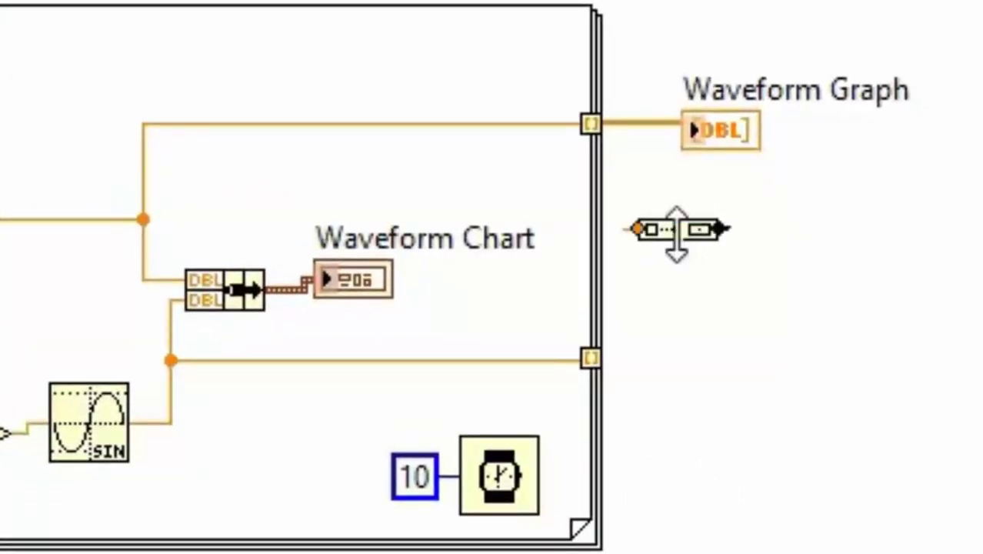
pyautogui.moveTo(677, 234); pyautogui.dragTo(676, 260)
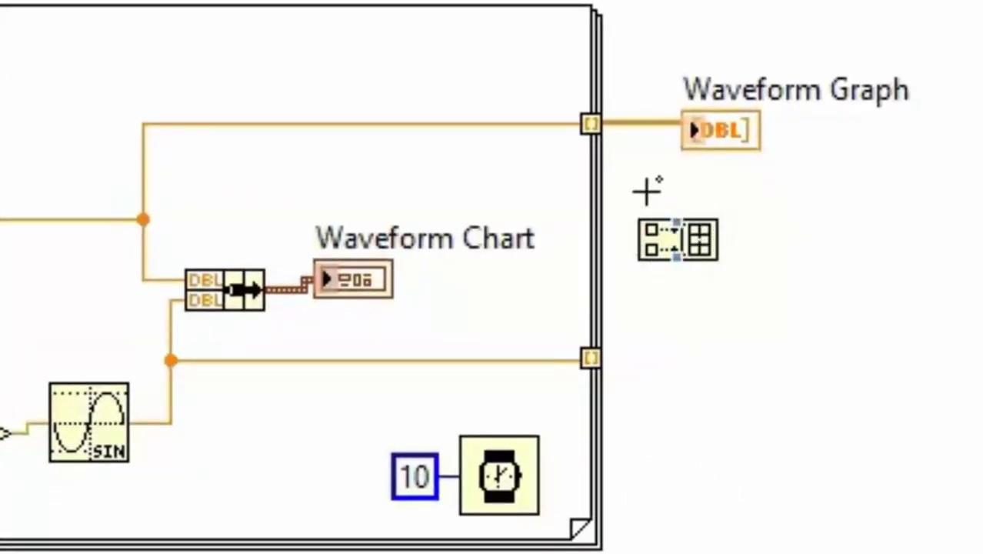
# - Delete the old Waveform Graph wire and move the graph terminal right of Build Array
pyautogui.click(636, 123)
pyautogui.press('Delete')
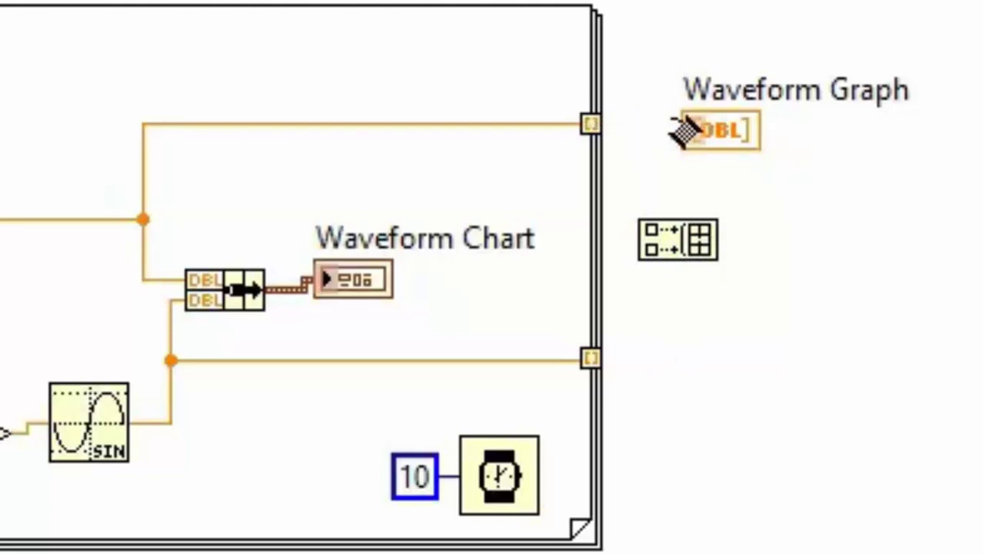
pyautogui.click(742, 131)
pyautogui.moveTo(746, 136); pyautogui.dragTo(826, 263)
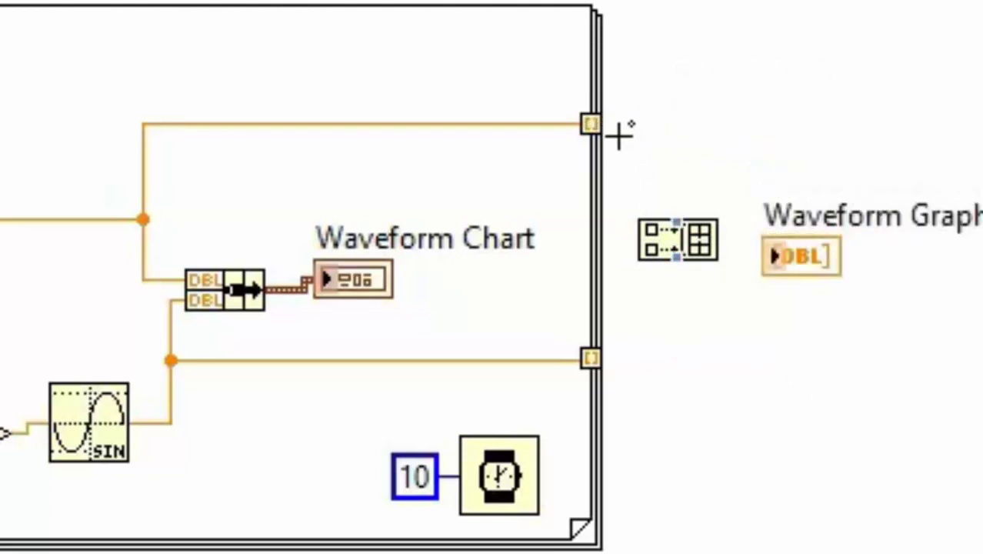
# - Wire both loop outputs into Build Array, its output to Waveform Graph, and run
pyautogui.click(592, 124)
pyautogui.click(642, 230)
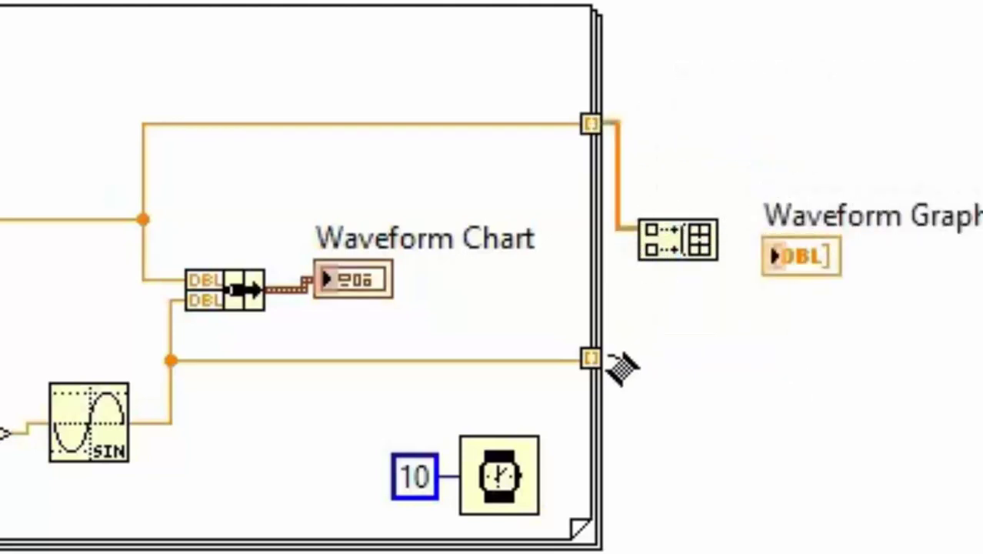
pyautogui.click(591, 357)
pyautogui.click(643, 247)
pyautogui.click(712, 241)
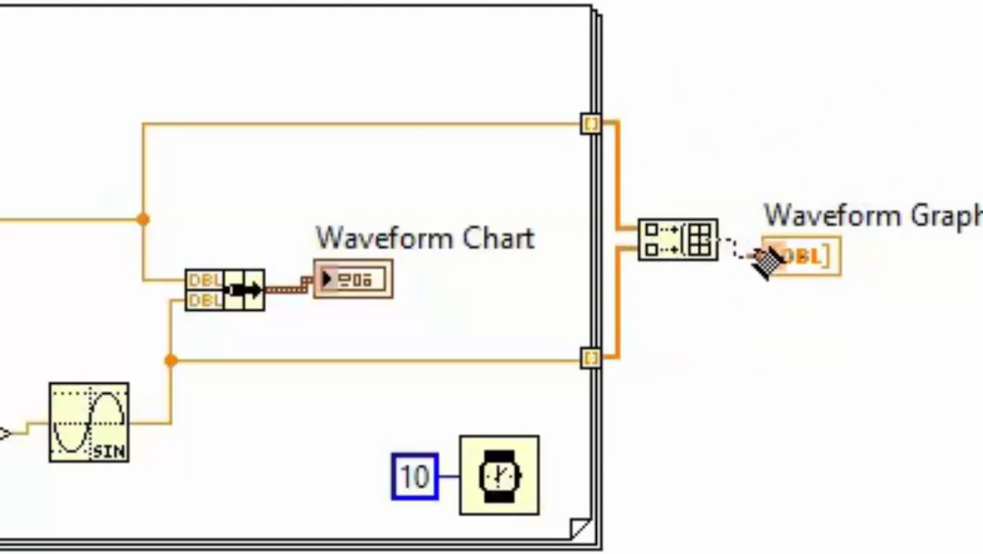
pyautogui.click(765, 261)
pyautogui.hotkey('ctrl', 'r')
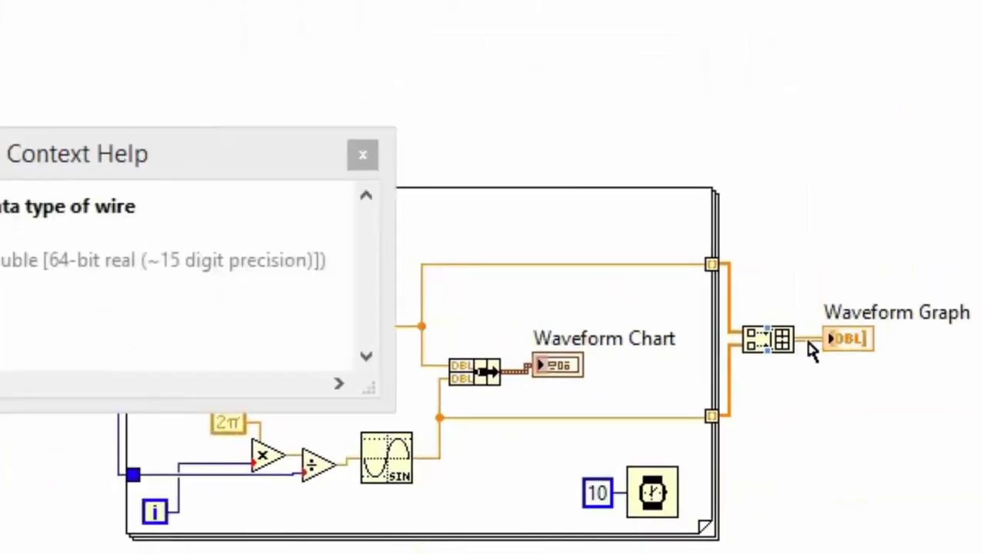
pyautogui.click(716, 346)
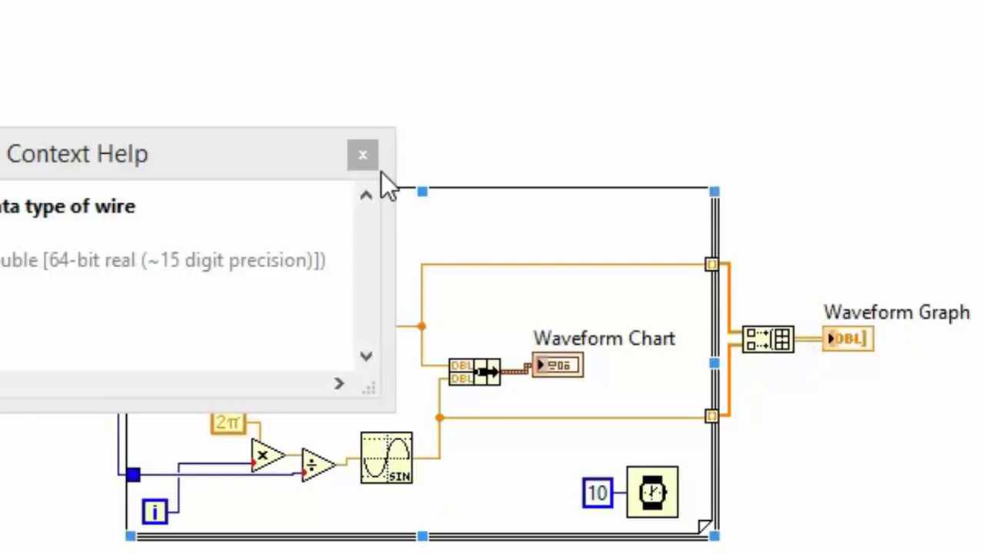
pyautogui.click(362, 155)
# - Move the Waveform Chart terminal outside the loop and set its Time axis maximum to 1
pyautogui.click(585, 215)
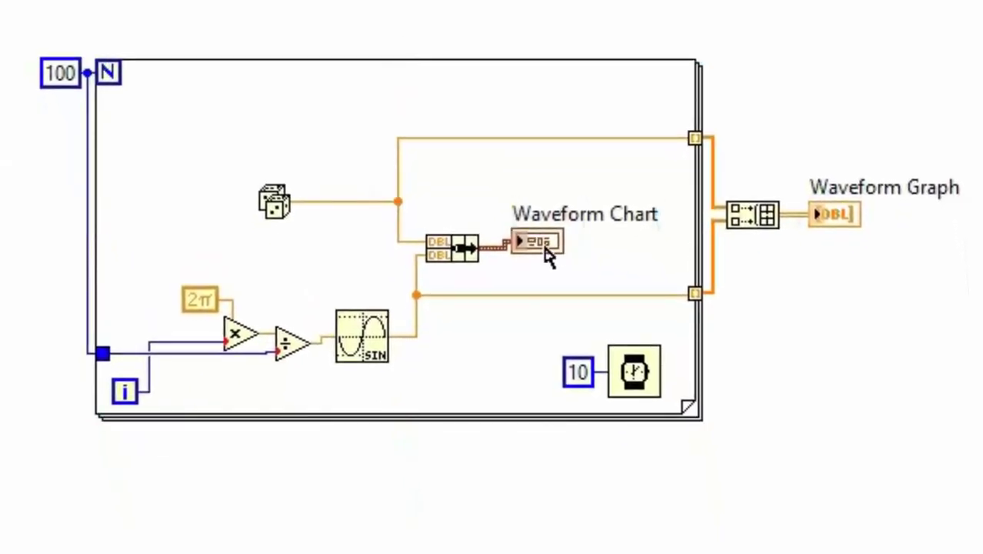
pyautogui.moveTo(548, 245)
pyautogui.mouseDown()
pyautogui.moveTo(817, 323)
pyautogui.moveTo(814, 314)
pyautogui.mouseUp()
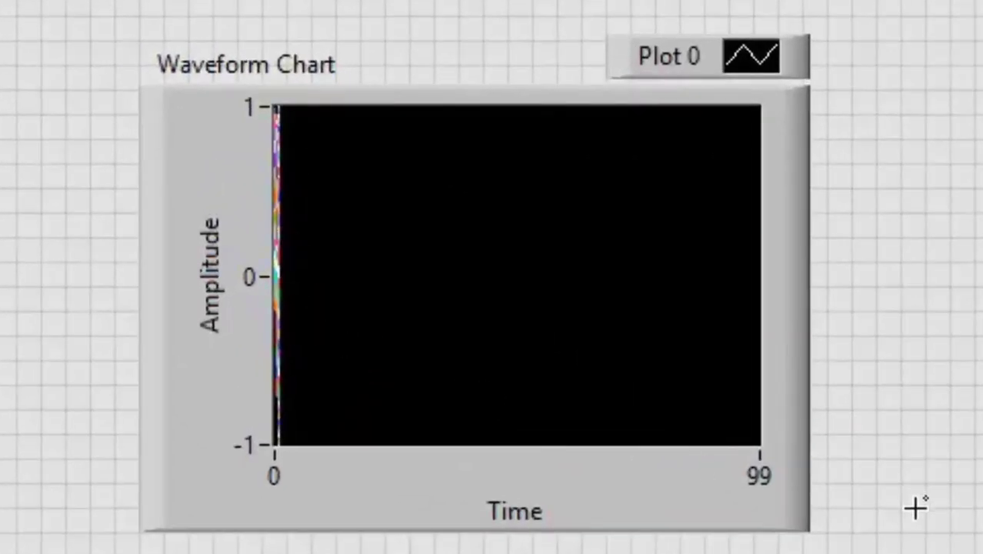
pyautogui.doubleClick(759, 475)
pyautogui.write('1')
pyautogui.click(963, 440)
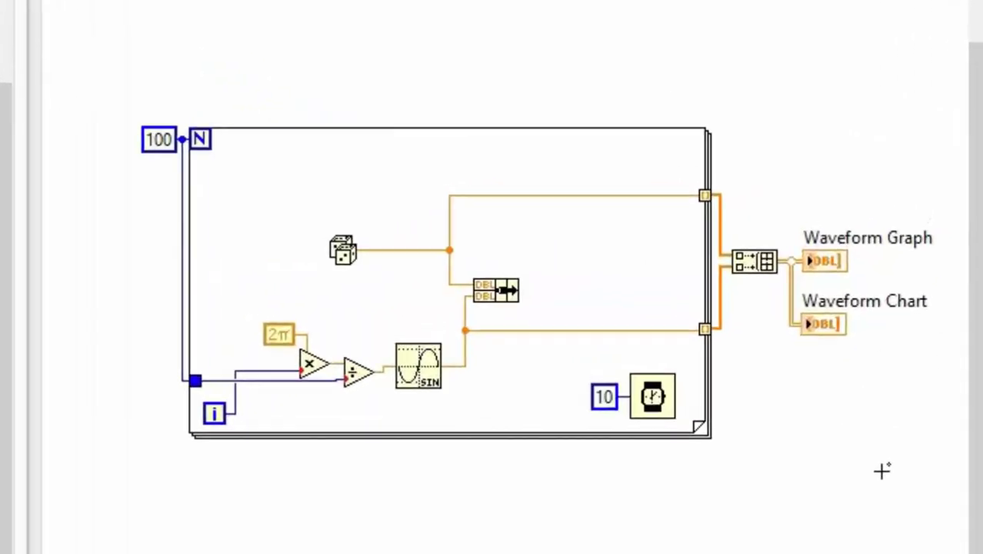
# - Insert a Transpose 2D Array node on the Waveform Chart wire
pyautogui.click(784, 301)
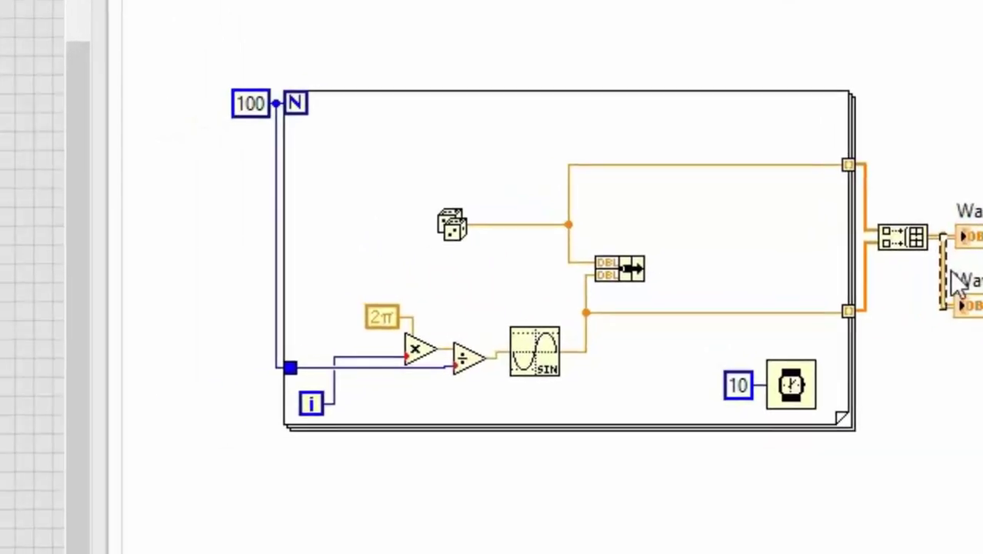
pyautogui.hotkey('ctrl', 'space')
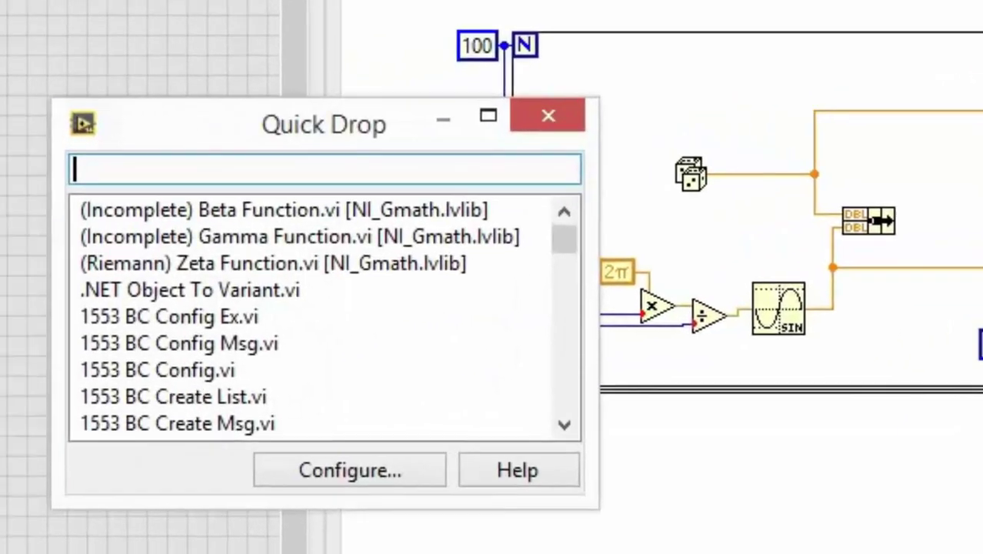
pyautogui.write('trans')
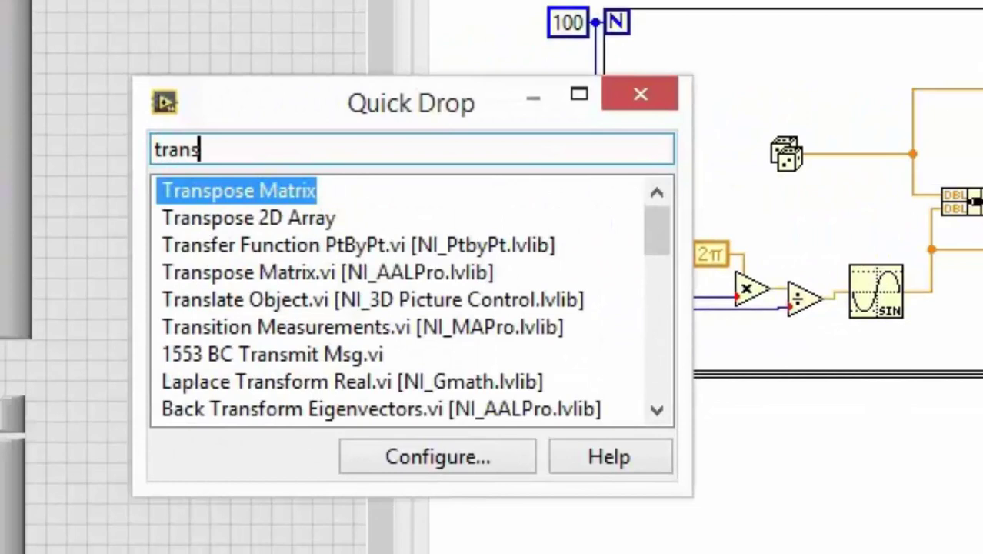
pyautogui.press('Down')
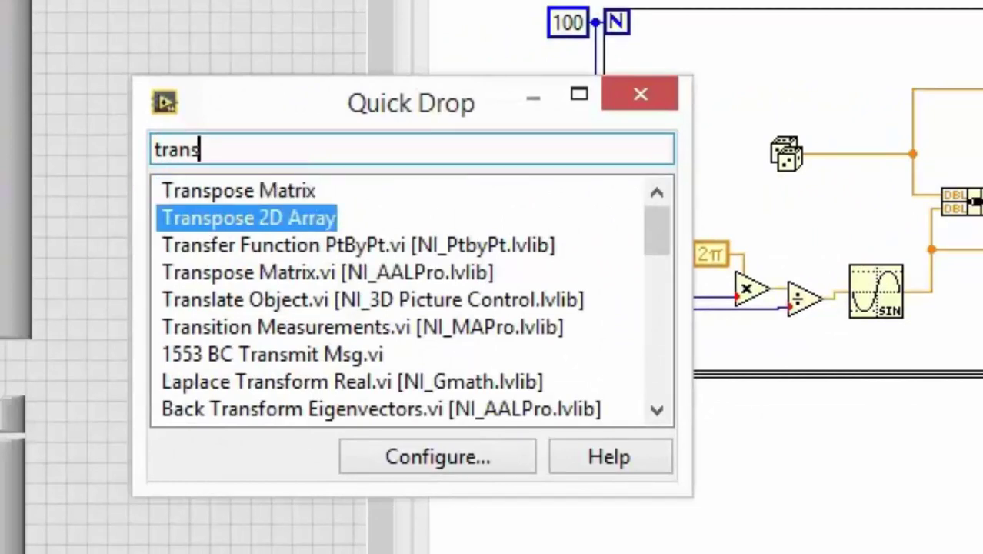
pyautogui.press('Return')
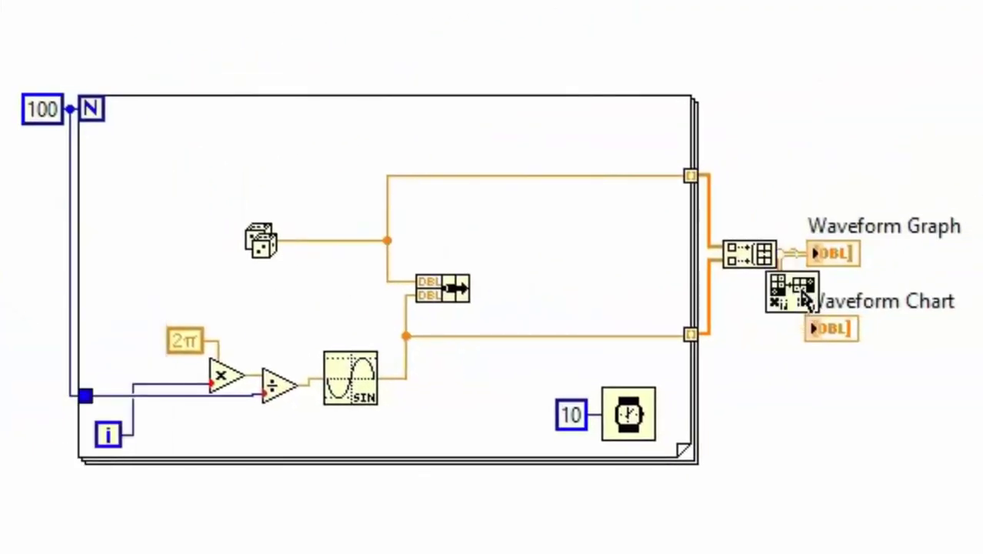
pyautogui.click(804, 299)
pyautogui.moveTo(840, 345); pyautogui.dragTo(898, 370)
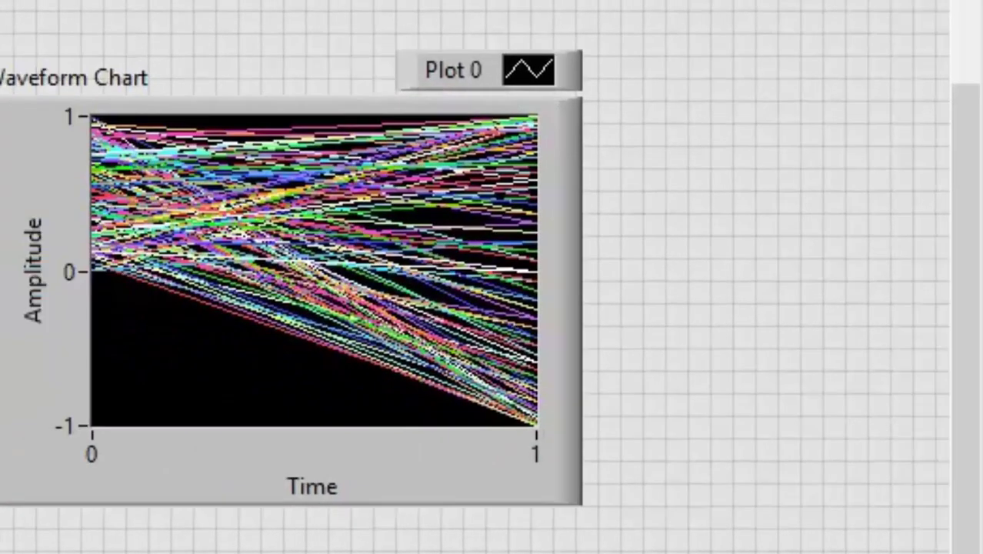
# - Restore the chart's Time axis maximum, entering 99 and then 100
pyautogui.doubleClick(751, 467)
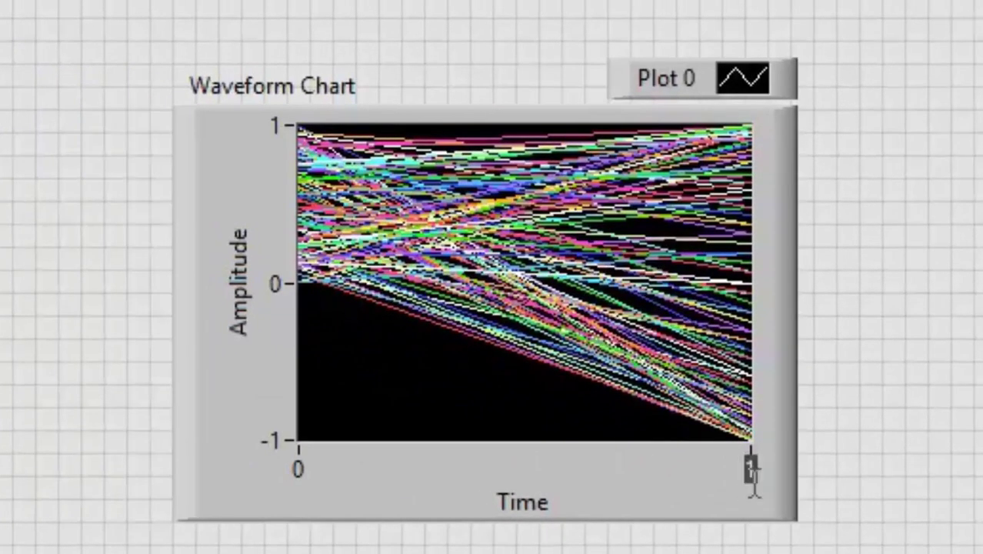
pyautogui.write('99')
pyautogui.press('Return')
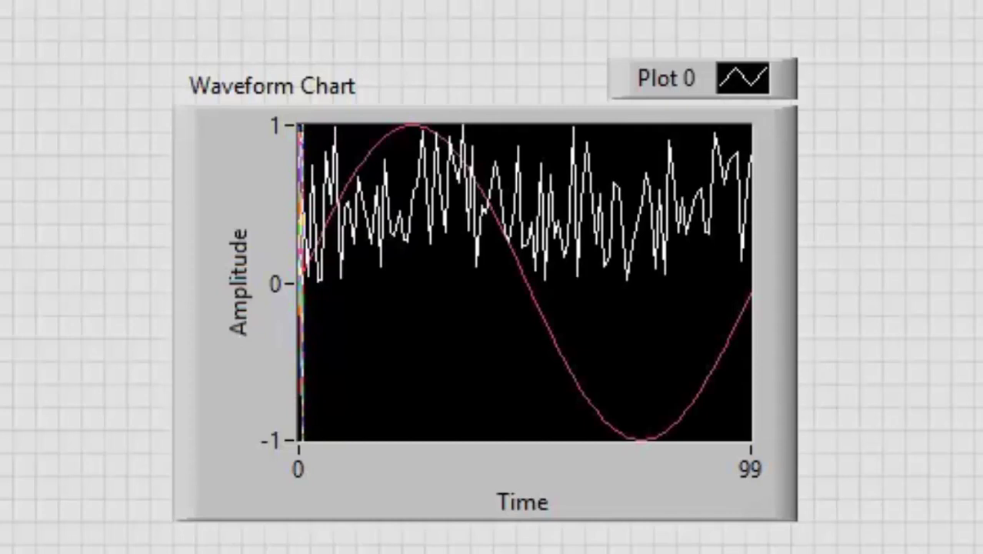
pyautogui.doubleClick(747, 467)
pyautogui.write('100')
pyautogui.click(943, 389)
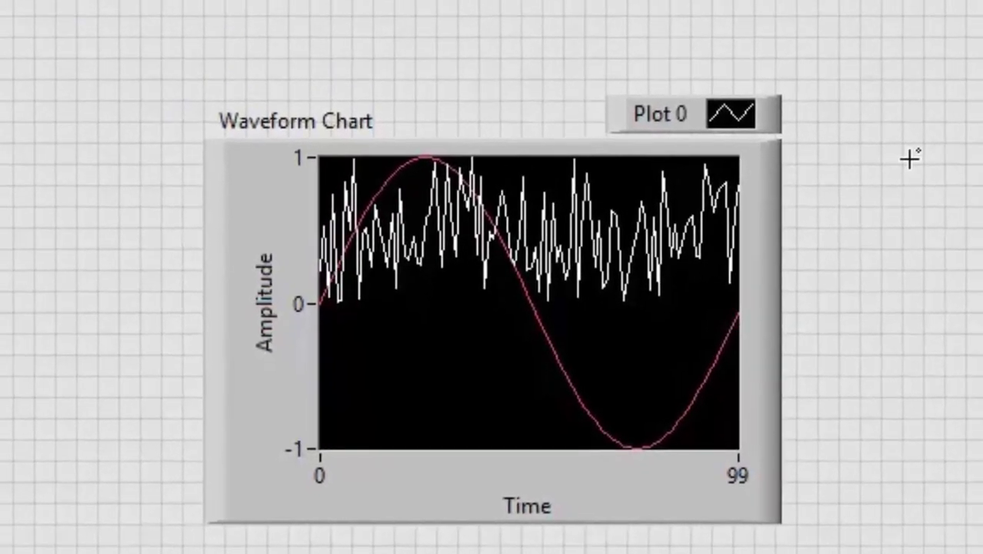
# - Expand the chart legend to show two plots
pyautogui.click(686, 111)
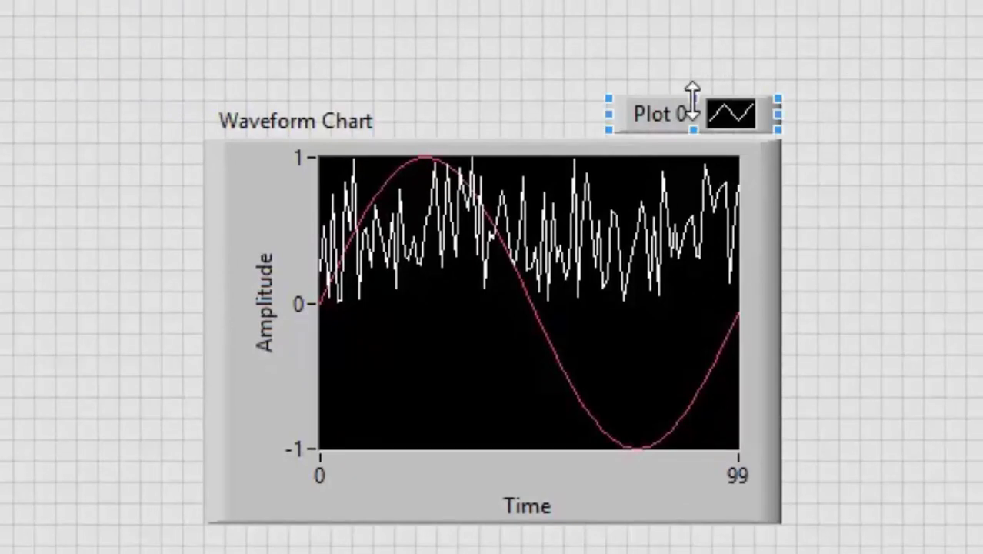
pyautogui.moveTo(692, 100); pyautogui.dragTo(695, 64)
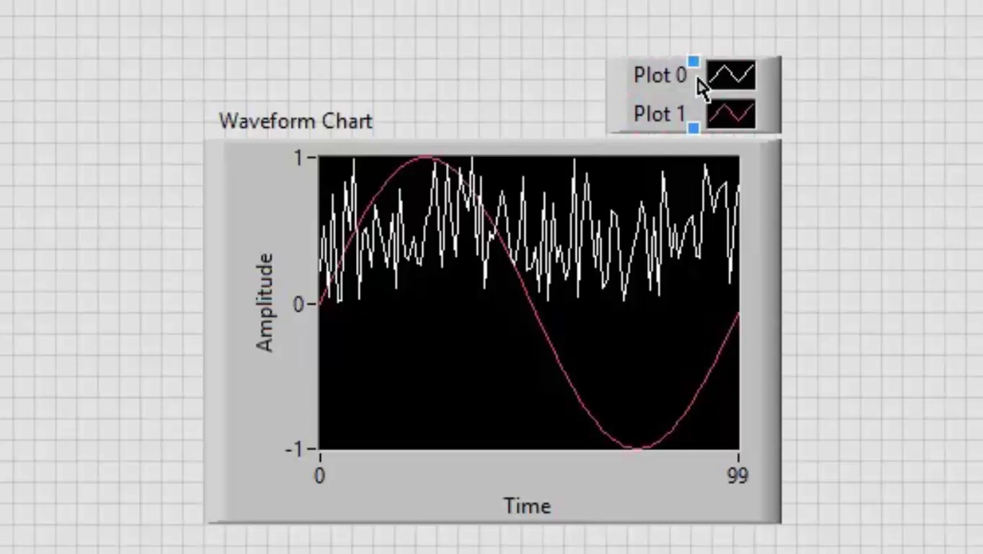
pyautogui.click(740, 124)
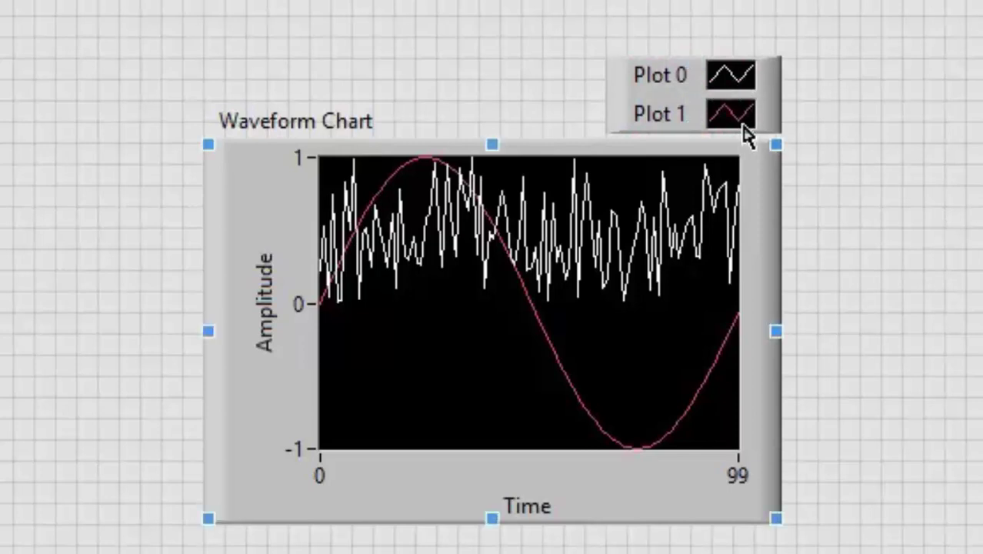
pyautogui.rightClick(732, 83)
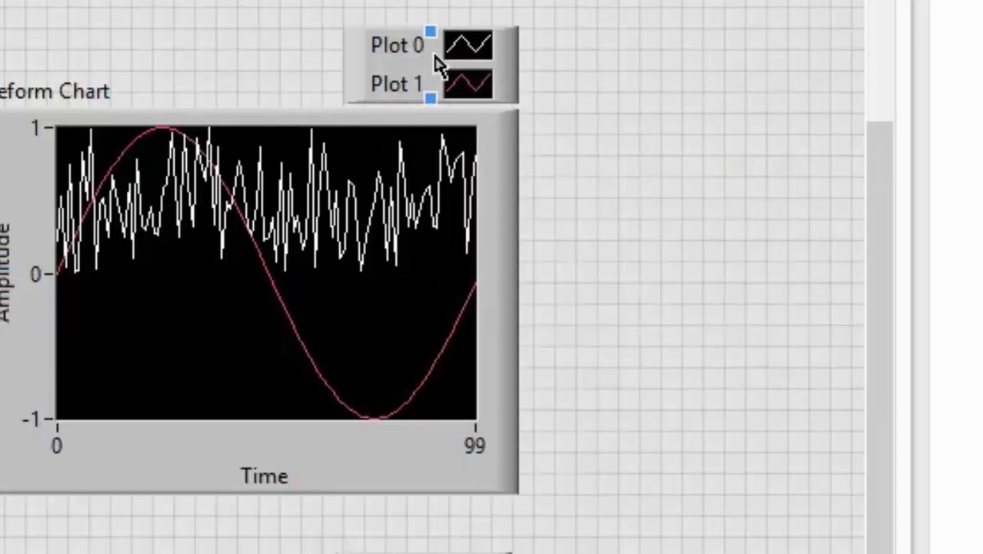
pyautogui.click(794, 80)
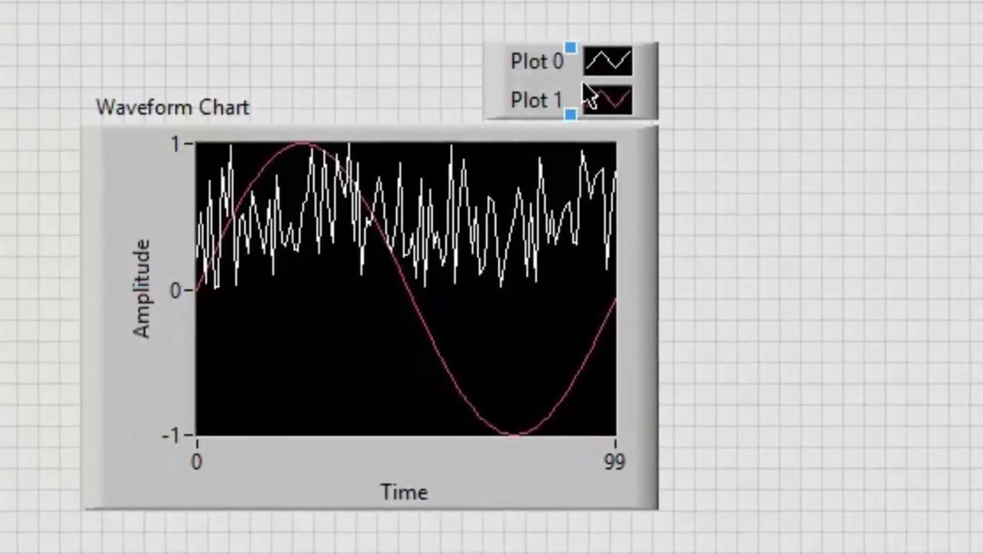
# - Rename the legend plots to Random Signal and Sine Wave
pyautogui.click(531, 62)
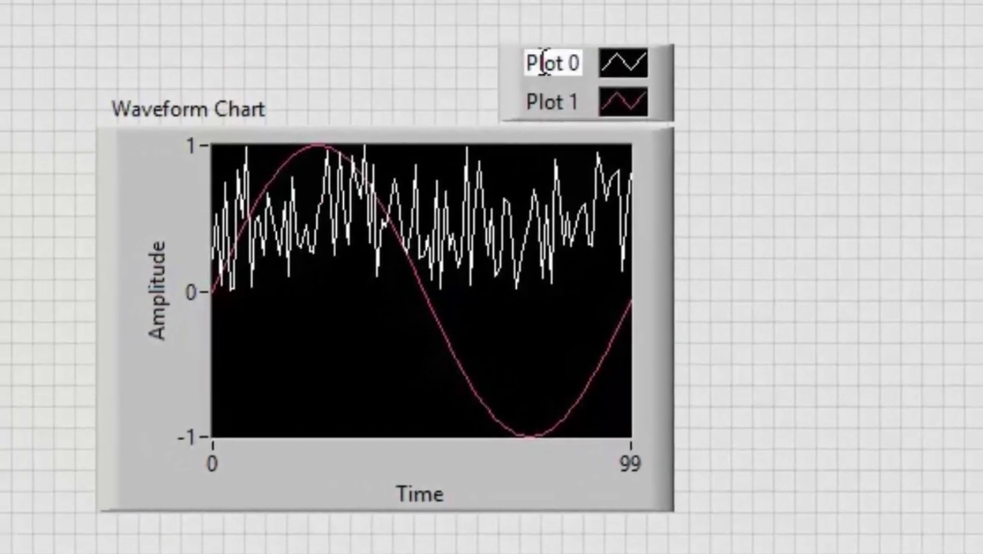
pyautogui.moveTo(526, 61); pyautogui.dragTo(565, 62)
pyautogui.write('S')
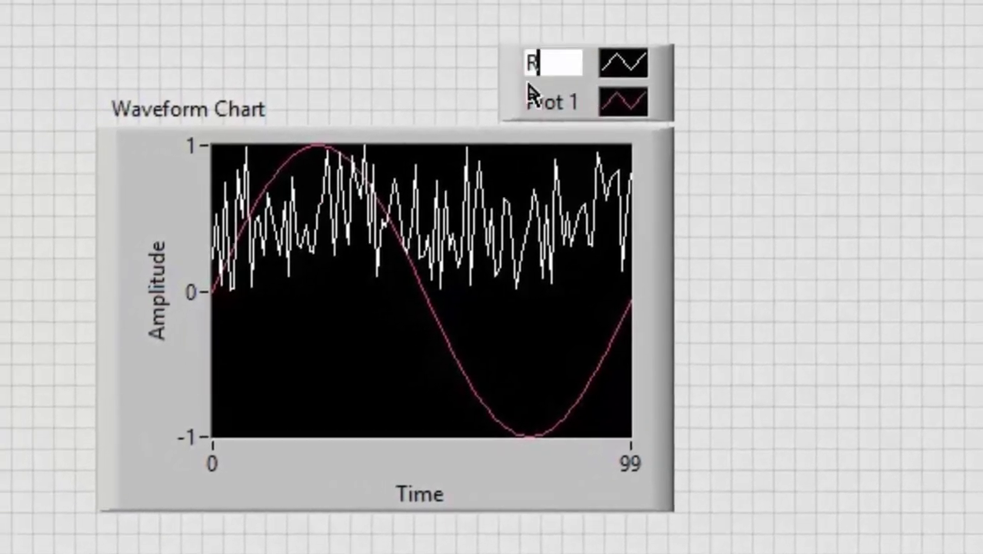
pyautogui.write('ig')
pyautogui.click(859, 185)
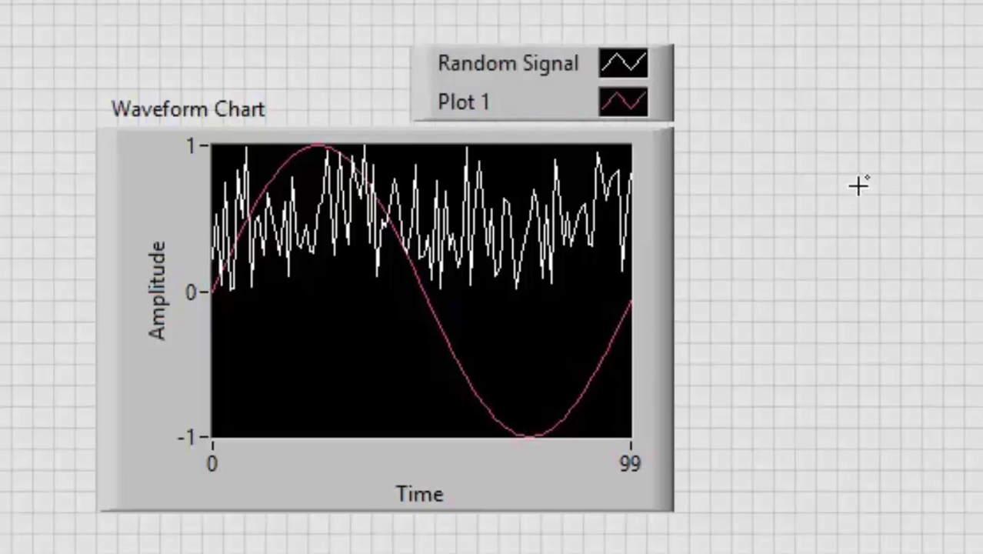
pyautogui.doubleClick(464, 102)
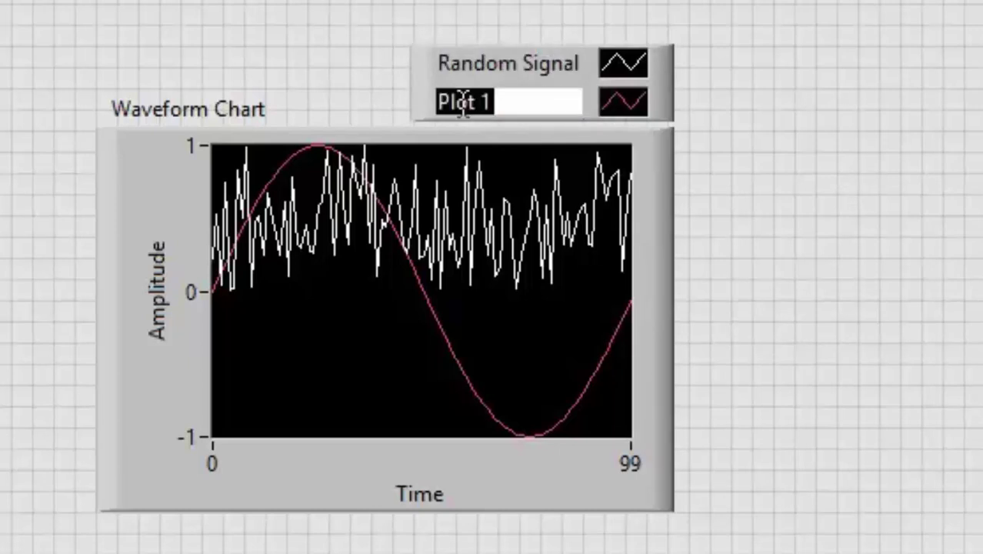
pyautogui.write('Sine Wave')
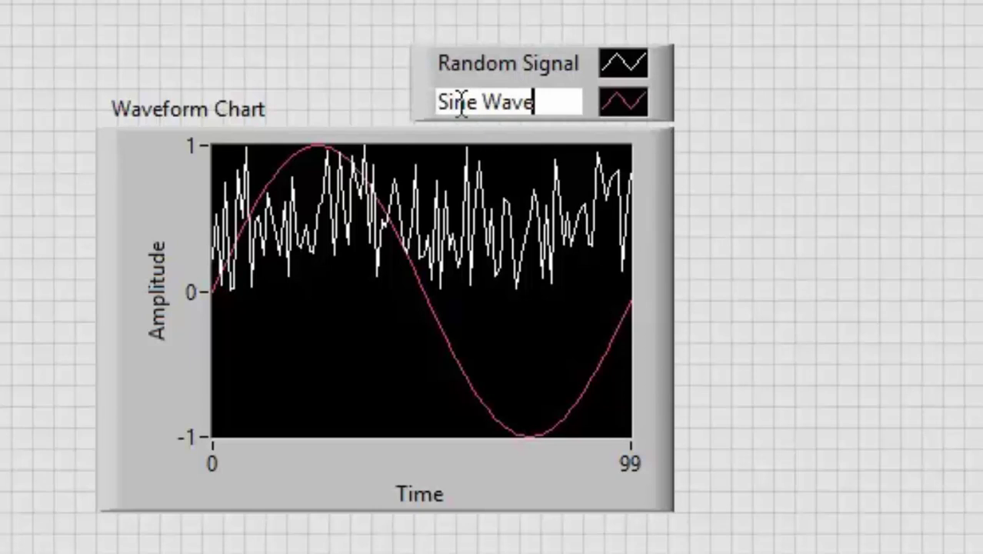
pyautogui.click(915, 142)
# - Give the Sine Wave plot a thicker line width
pyautogui.rightClick(621, 109)
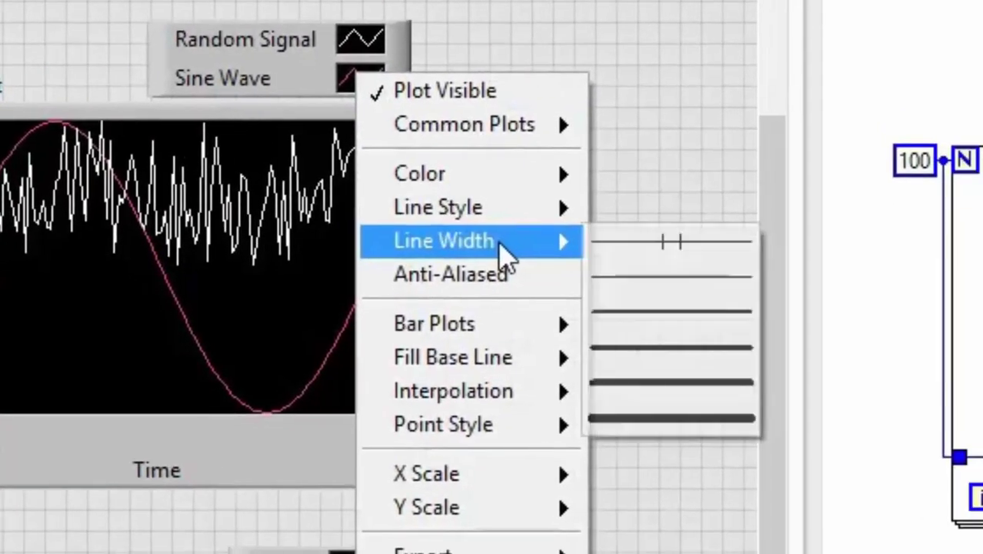
pyautogui.moveTo(706, 264)
pyautogui.click(658, 344)
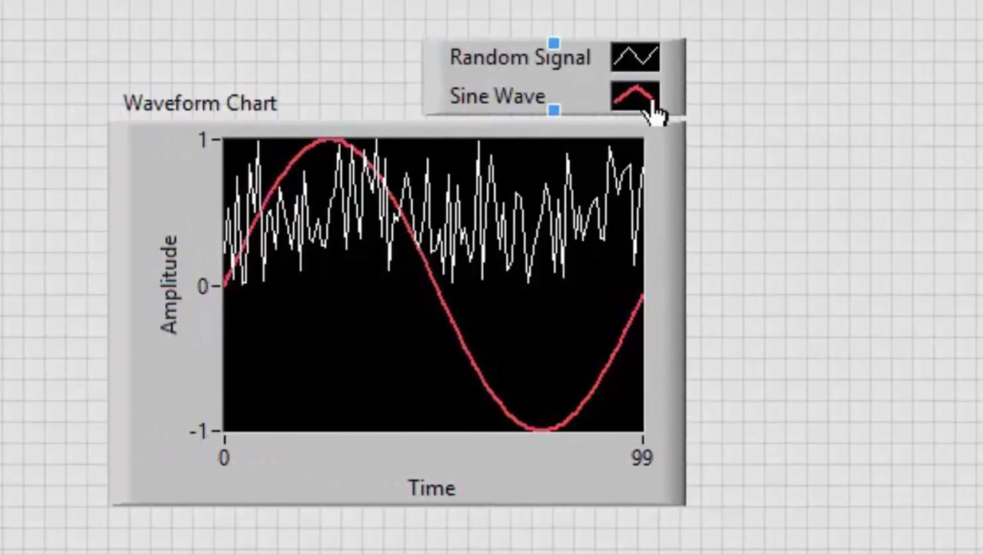
pyautogui.rightClick(655, 113)
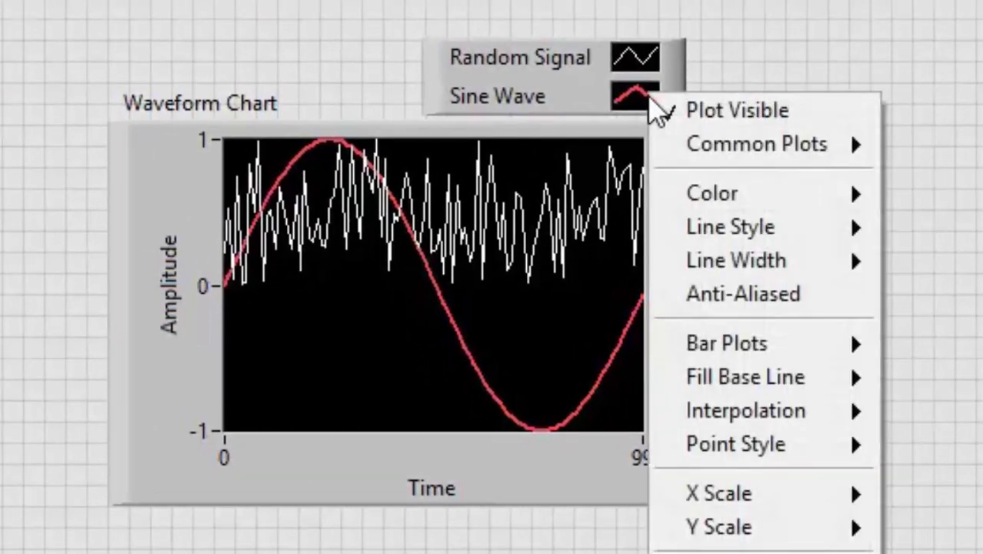